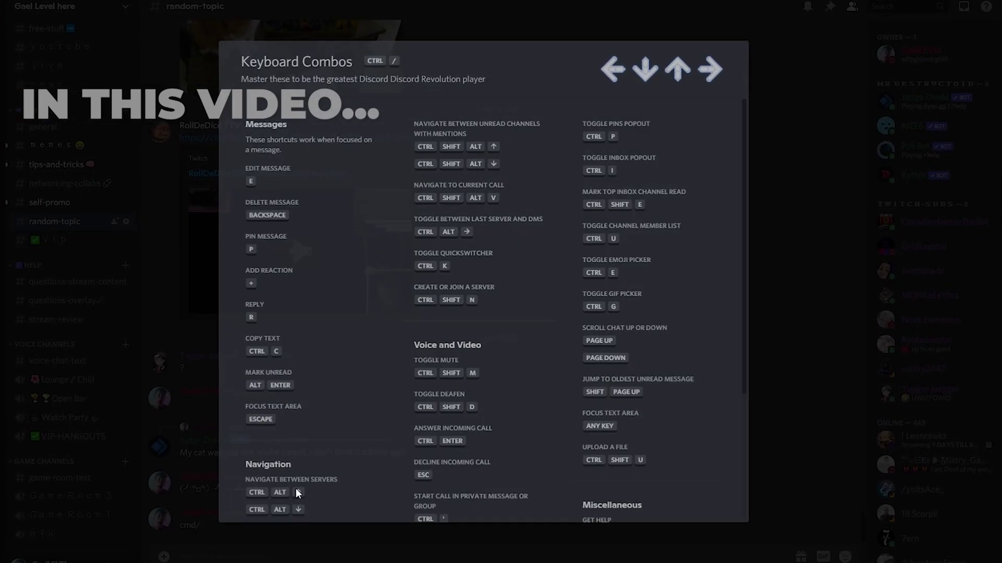
pyautogui.press('Escape')
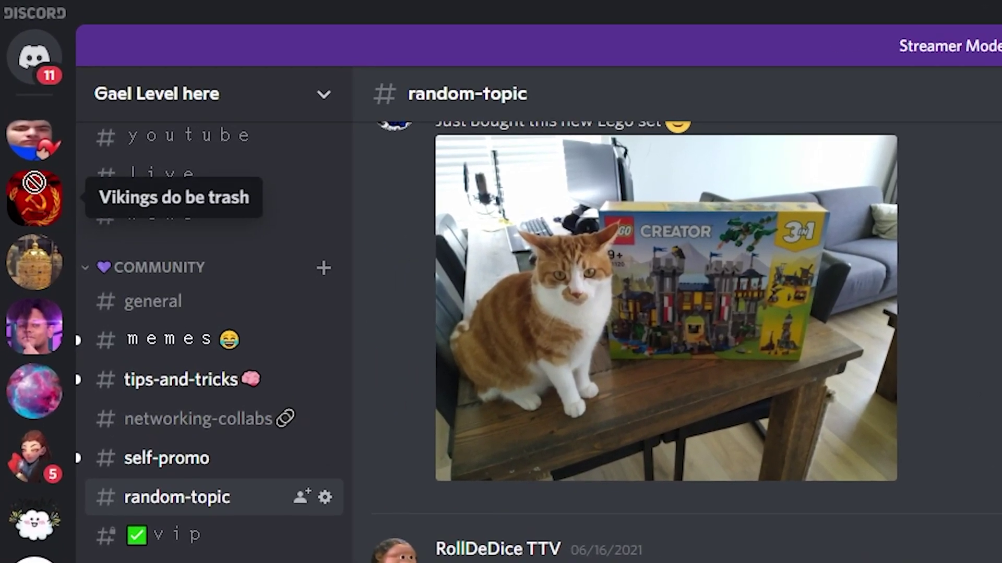
# Group the first three servers in the server list, including "Vikings do be trash" and "The Church", into one folder and expand it.
pyautogui.moveTo(18, 89); pyautogui.dragTo(18, 56)
pyautogui.moveTo(34, 128); pyautogui.dragTo(34, 131)
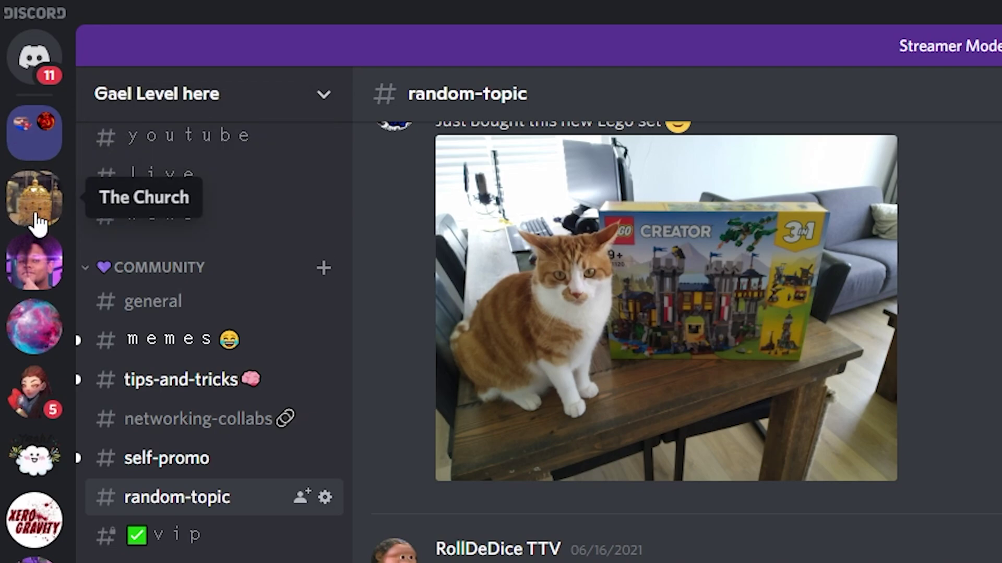
pyautogui.moveTo(37, 221); pyautogui.dragTo(41, 153)
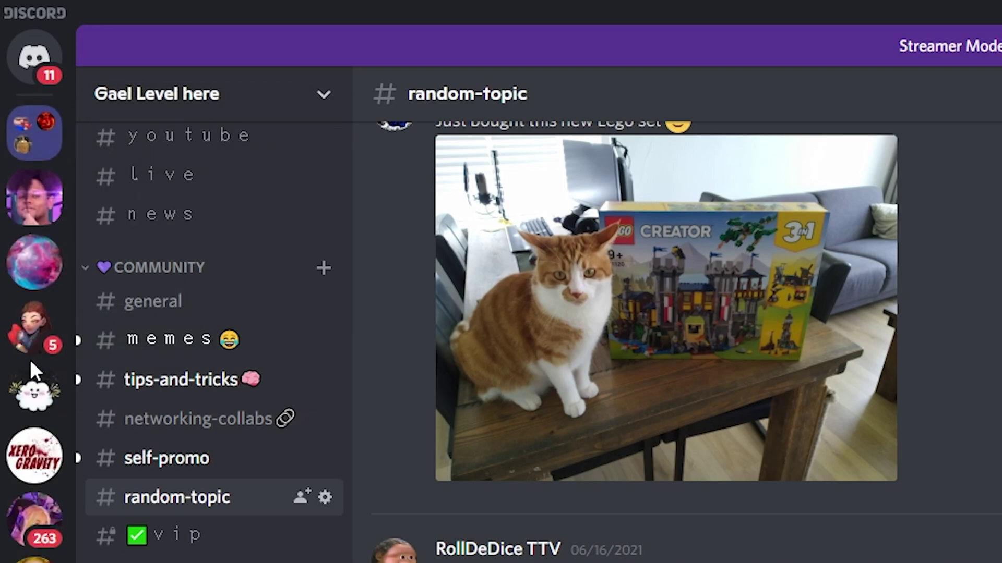
pyautogui.click(42, 151)
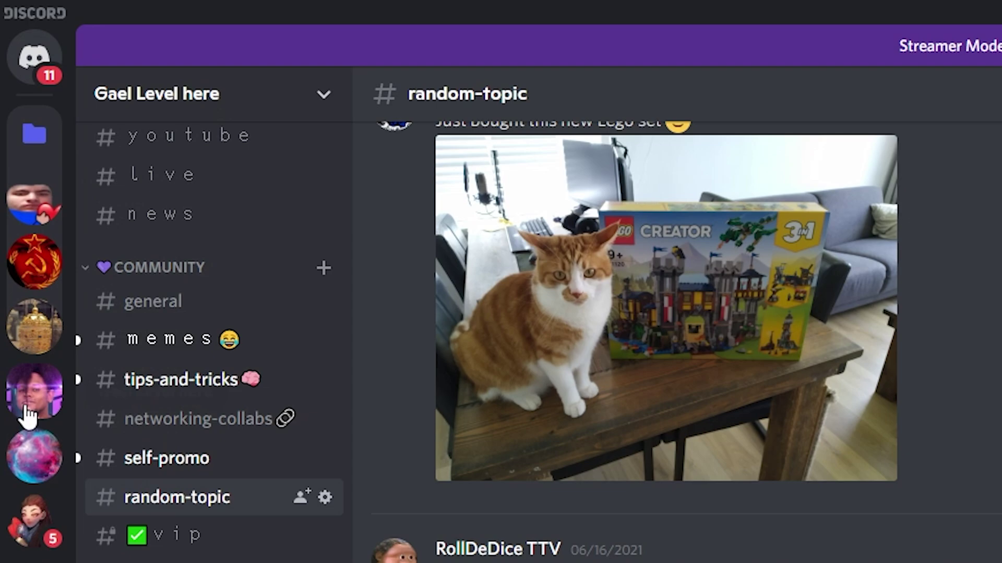
# Change the new server folder's color to yellow in its folder settings.
pyautogui.rightClick(24, 131)
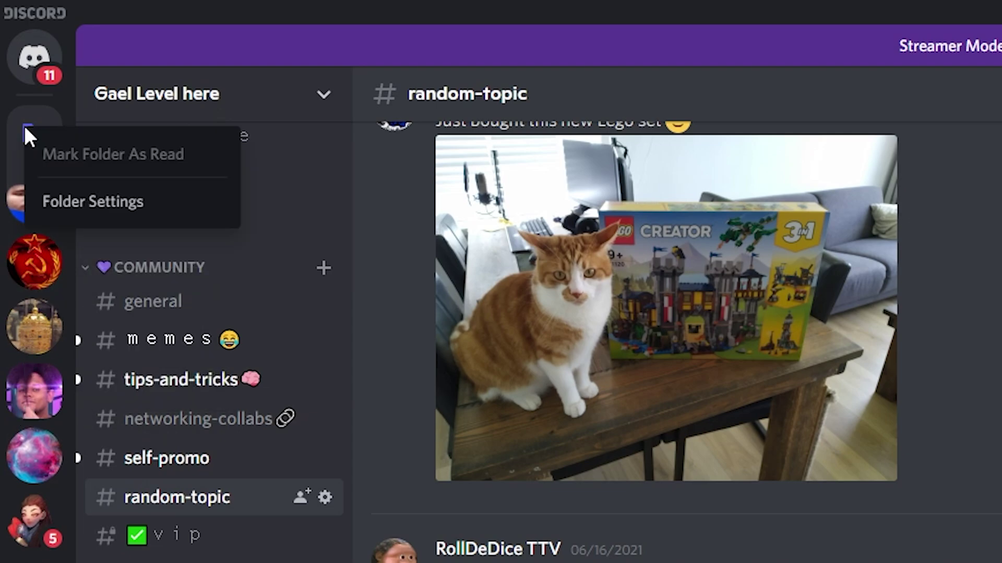
pyautogui.click(67, 212)
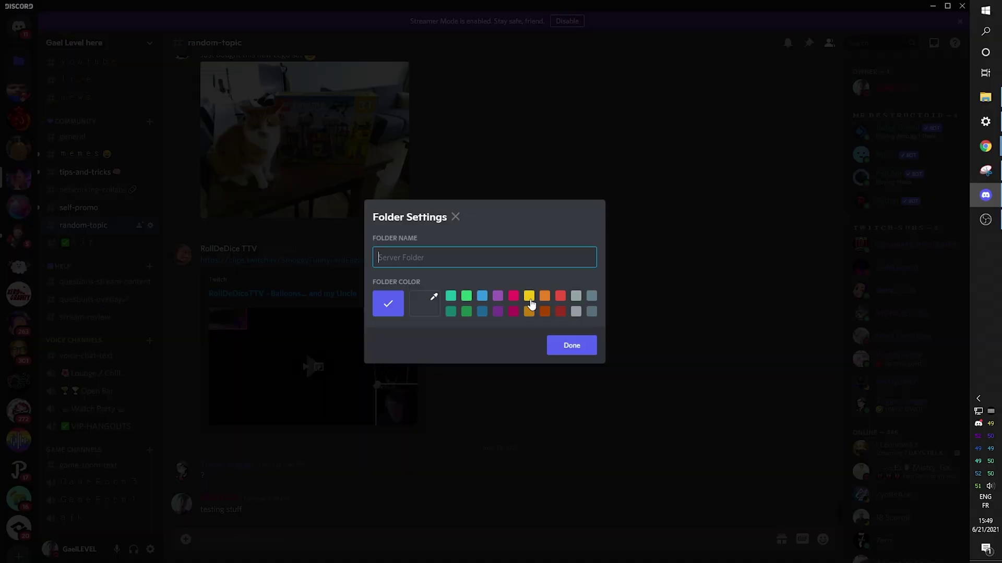
pyautogui.click(567, 347)
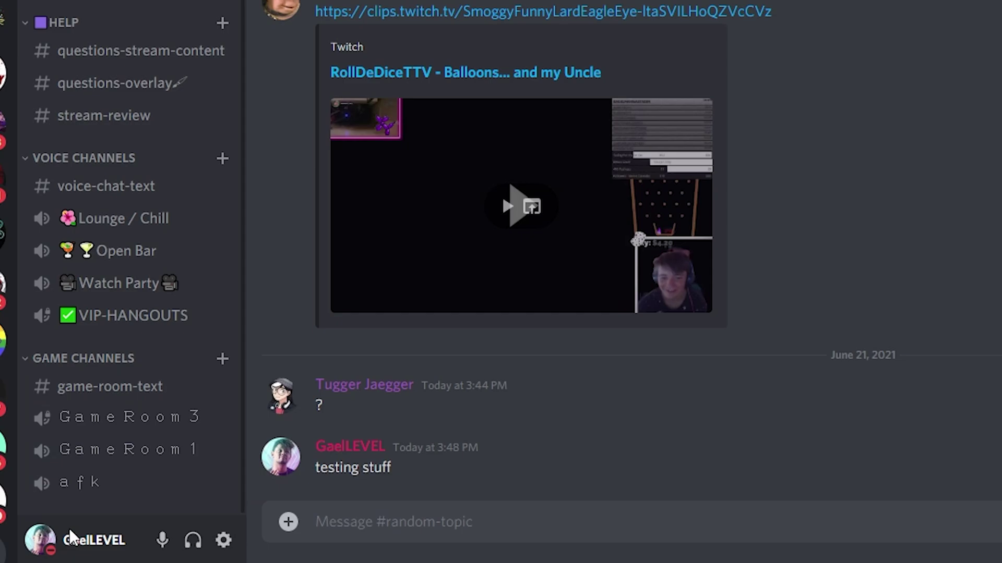
# Set a custom status reading "sdfpghjsedrgbkh" that clears after Today, with the status Do Not Disturb.
pyautogui.click(17, 546)
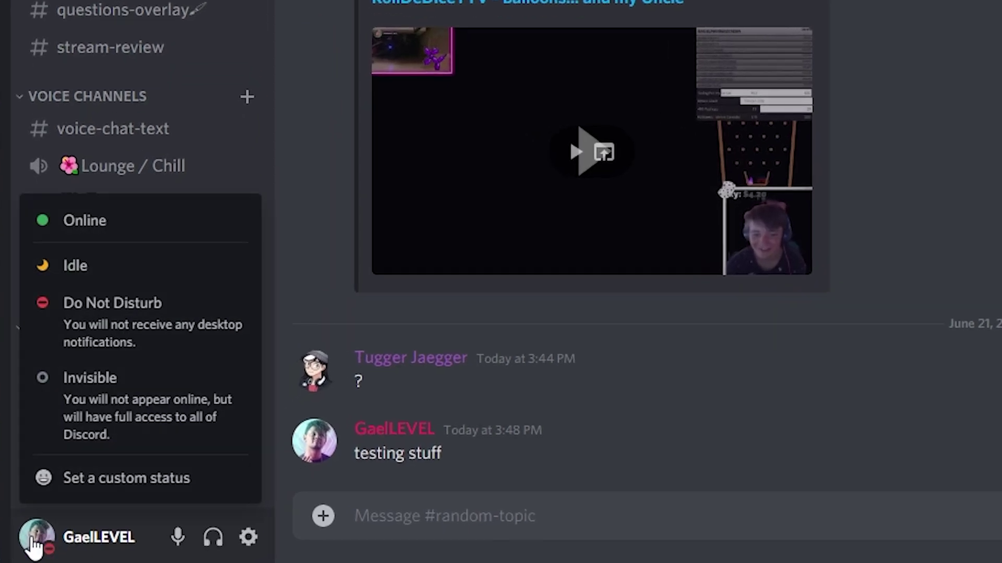
pyautogui.click(127, 483)
pyautogui.write('sdfpghjsedrgbkh')
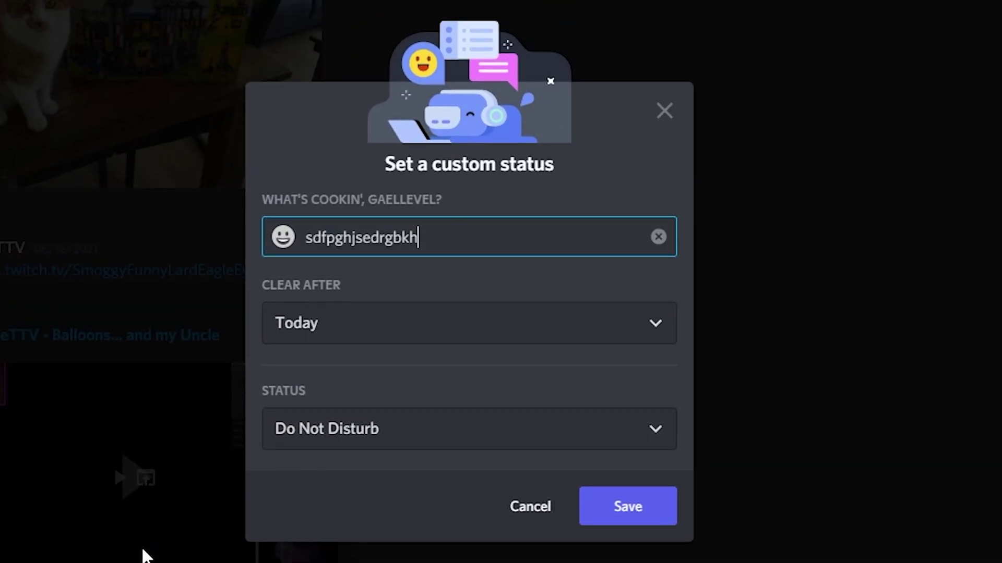
pyautogui.click(455, 324)
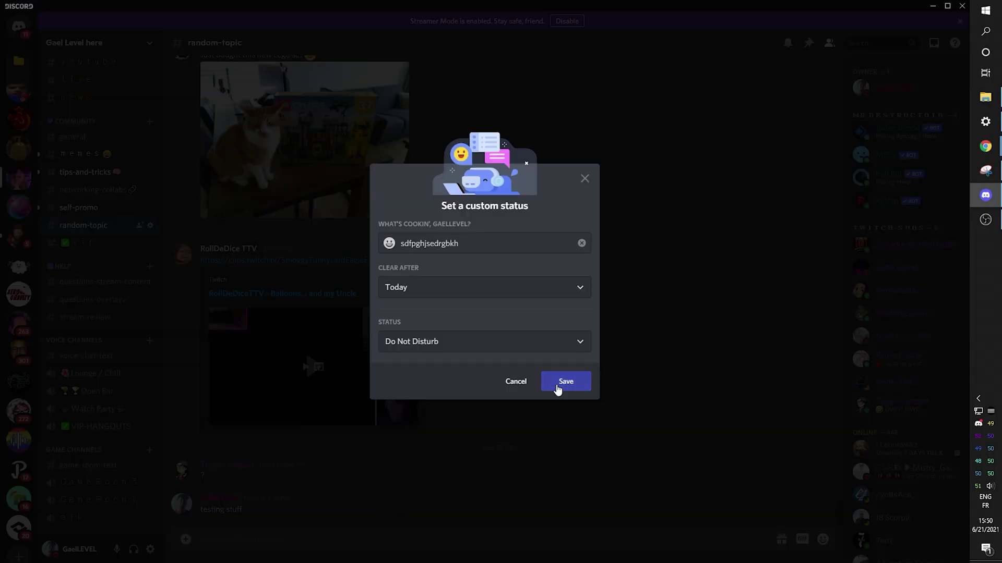
pyautogui.click(556, 385)
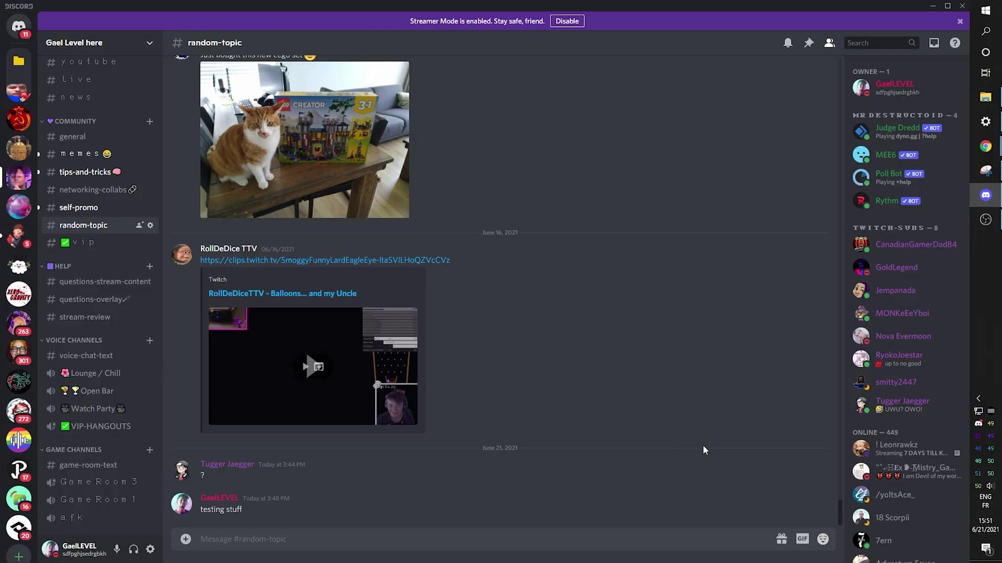
# Add the grimacing woman emoji from the Gael Level here set and the crying man emoji to the favorite emojis.
pyautogui.click(850, 537)
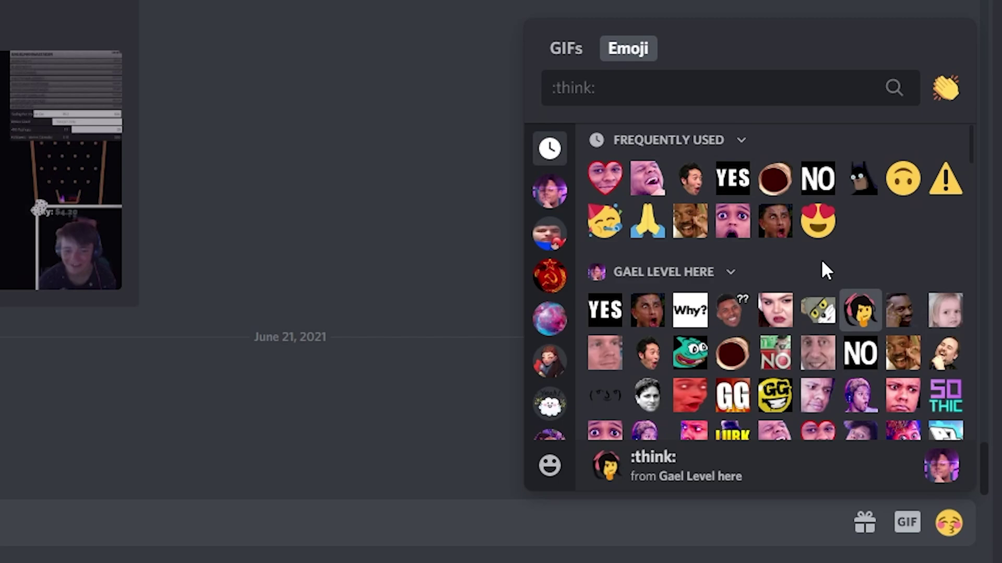
pyautogui.rightClick(778, 307)
pyautogui.click(779, 306)
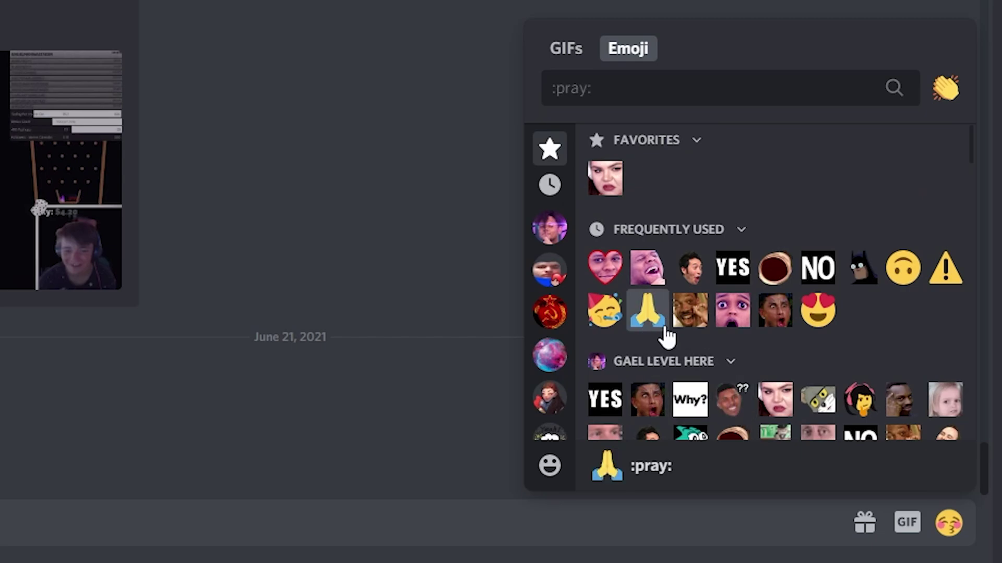
pyautogui.rightClick(688, 310)
pyautogui.click(692, 308)
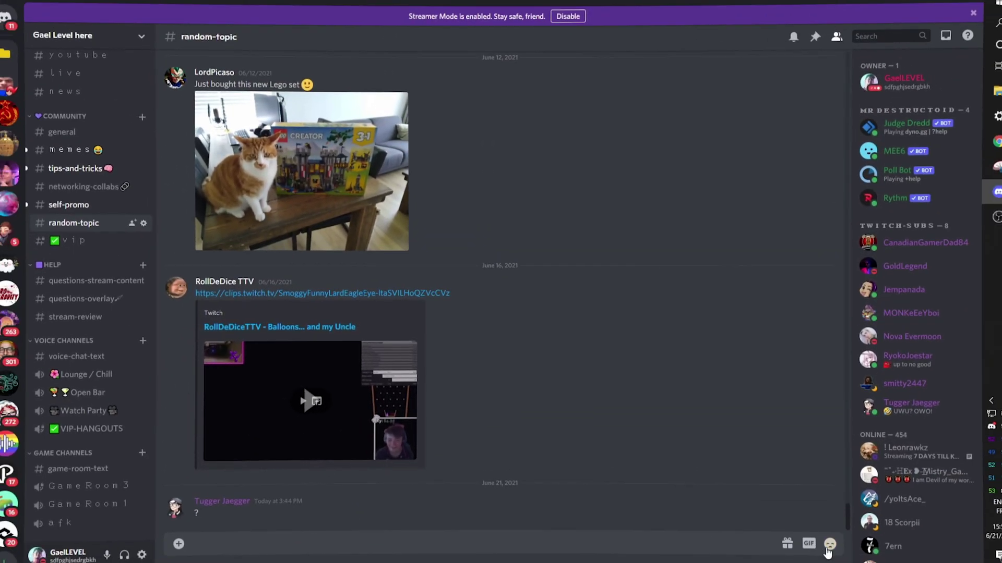
# React to the latest "?" message in random-topic with the shortcut text "+:heart_eyes:".
pyautogui.click(822, 539)
pyautogui.click(759, 437)
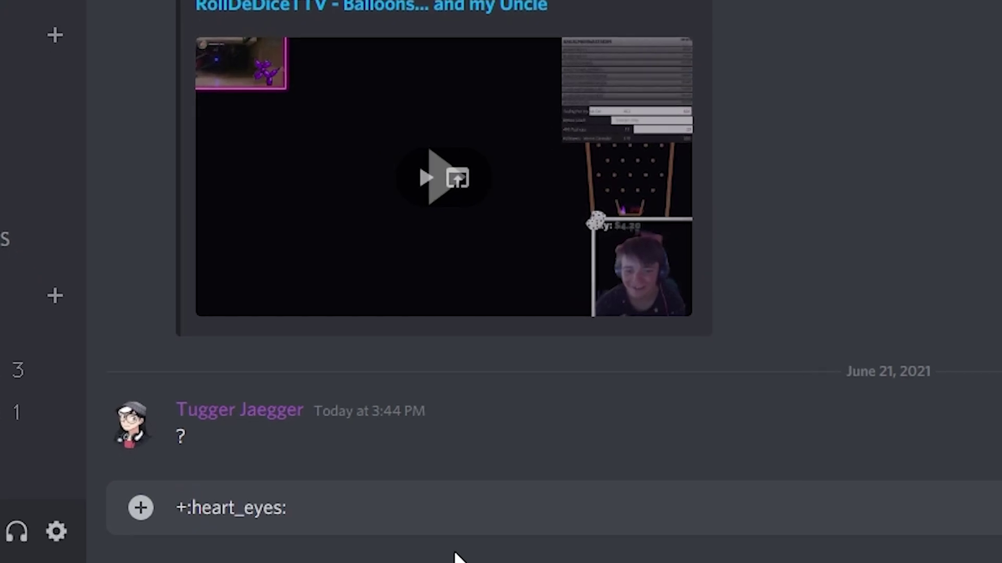
pyautogui.press('Return')
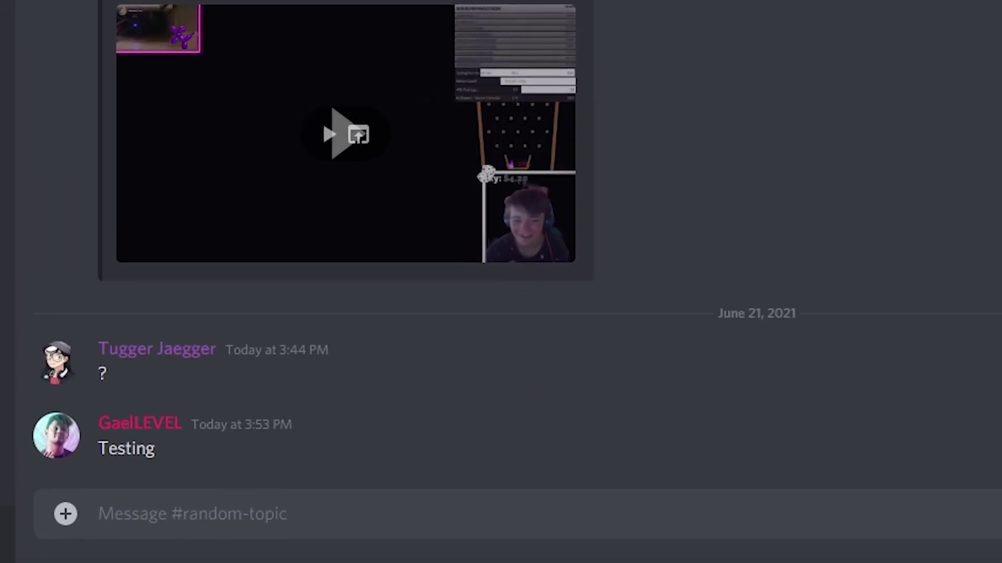
# Reopen the last sent "Testing" message for editing, append "zeghzeighzep", and cancel the edit.
pyautogui.press('Up')
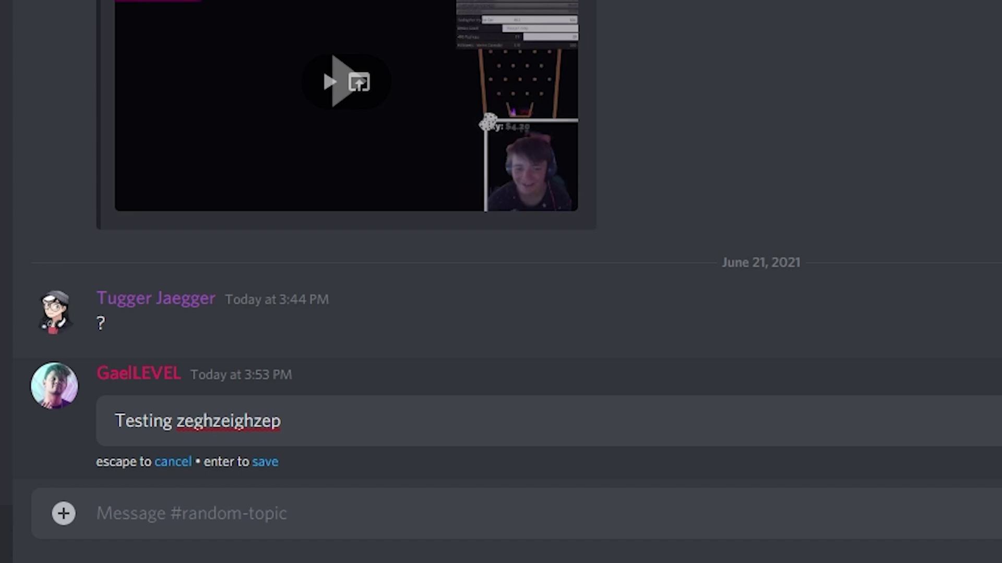
pyautogui.press('Escape')
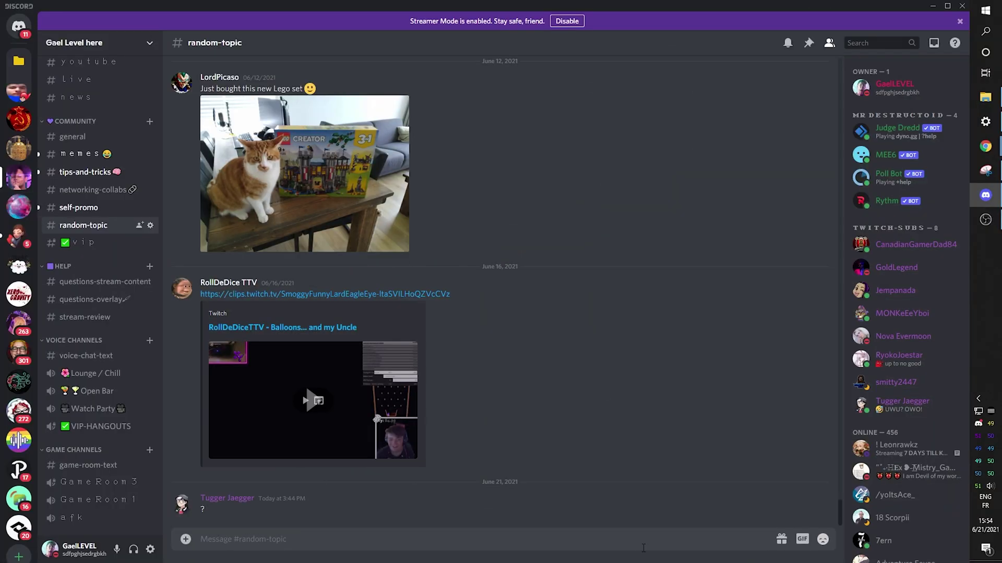
# Add several reactions from the Gael Level here emojis to the "?" message without closing the picker, including yes, no, tom and Why?
pyautogui.click(787, 490)
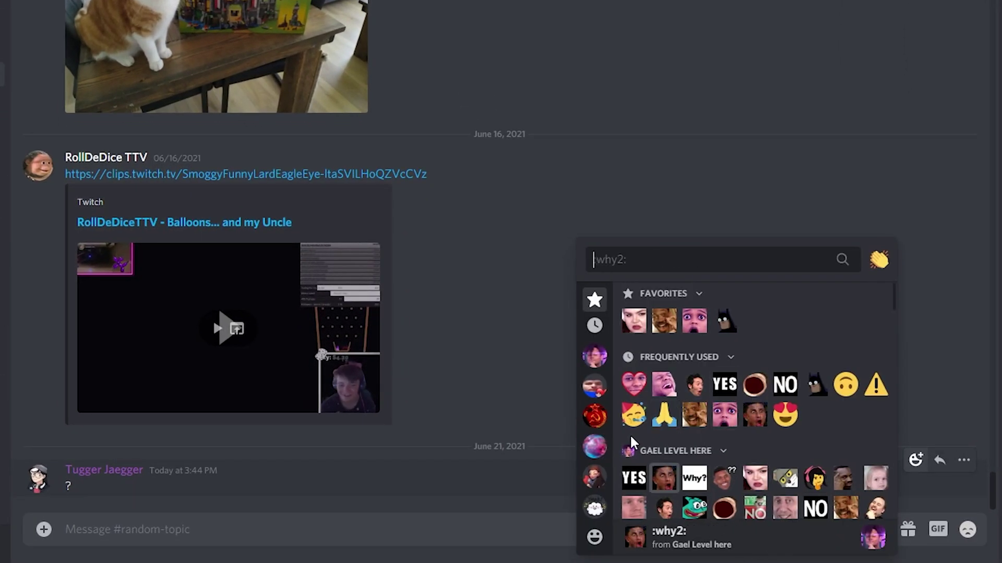
pyautogui.keyDown('shift'); pyautogui.click(637, 483); pyautogui.keyUp('shift')
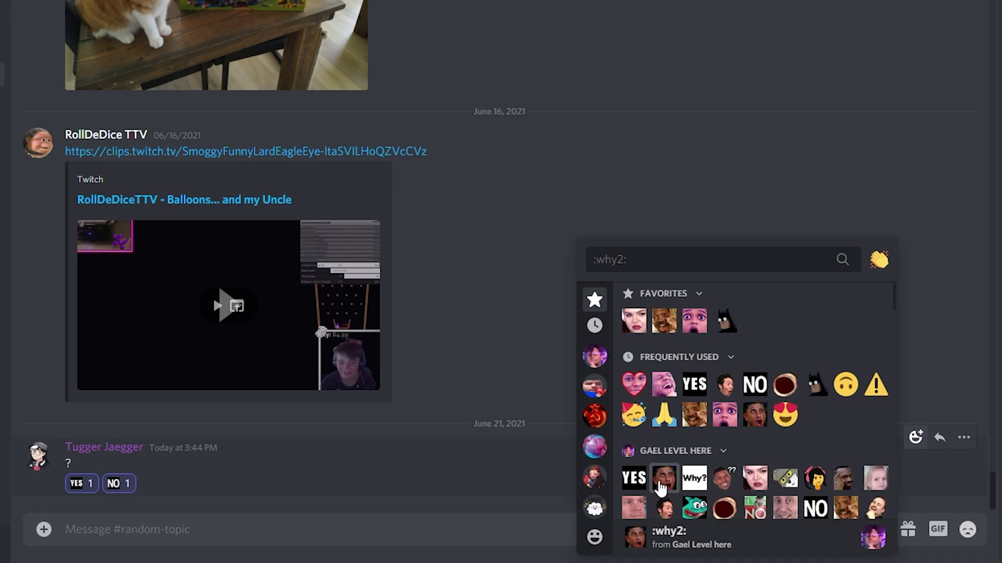
pyautogui.keyDown('shift'); pyautogui.click(724, 478); pyautogui.keyUp('shift')
pyautogui.keyDown('shift'); pyautogui.click(755, 478); pyautogui.keyUp('shift')
pyautogui.keyDown('shift'); pyautogui.click(815, 477); pyautogui.keyUp('shift')
pyautogui.keyDown('shift'); pyautogui.click(845, 478); pyautogui.keyUp('shift')
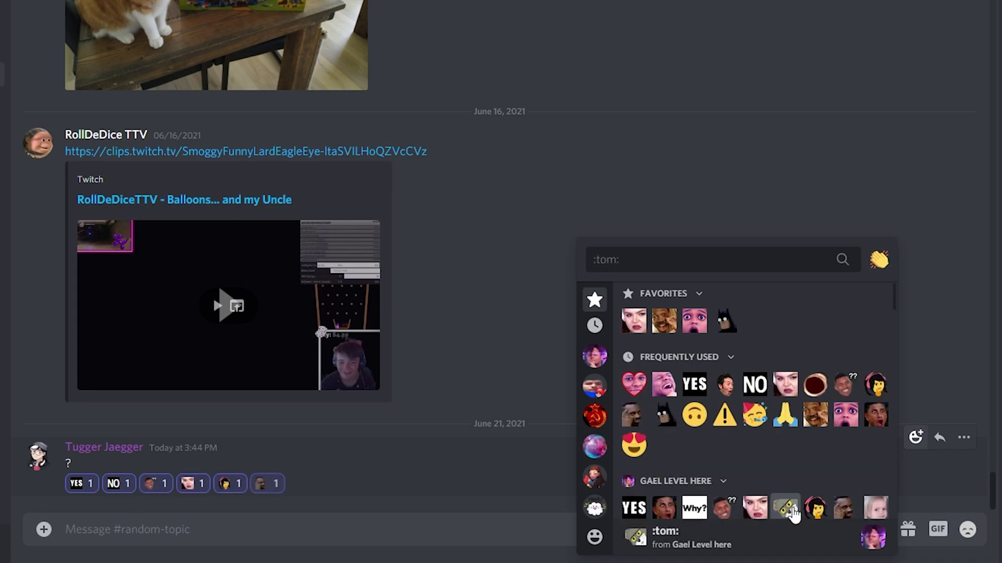
pyautogui.keyDown('shift'); pyautogui.click(785, 507); pyautogui.keyUp('shift')
pyautogui.keyDown('shift'); pyautogui.click(684, 510); pyautogui.keyUp('shift')
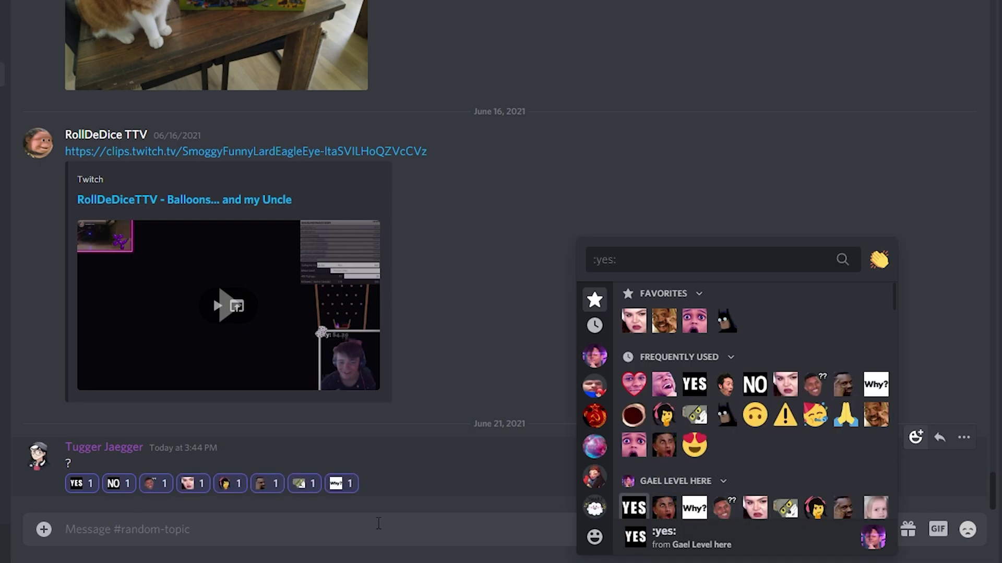
pyautogui.click(332, 486)
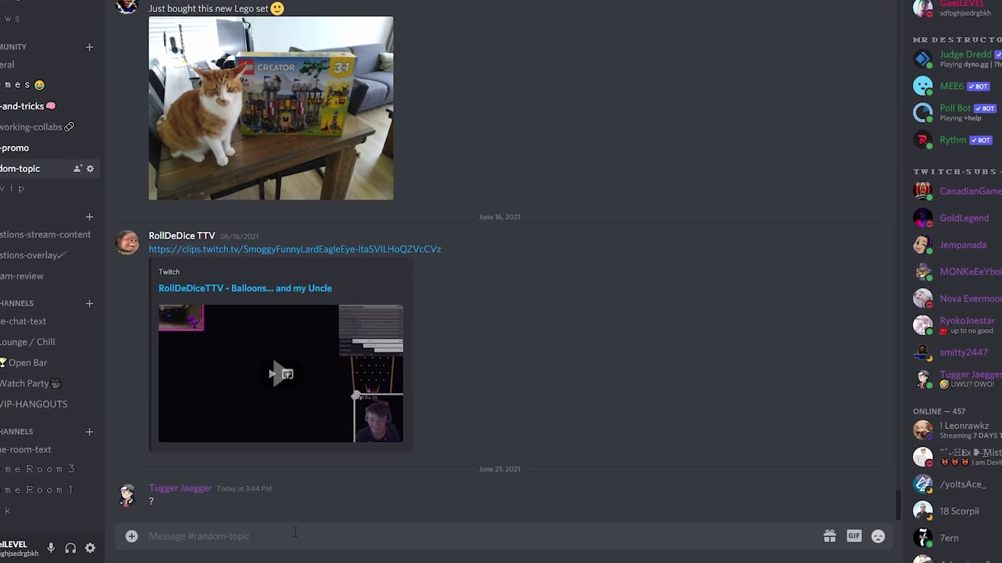
# Send a blank message in random-topic using the "**" formatting markers.
pyautogui.write('**')
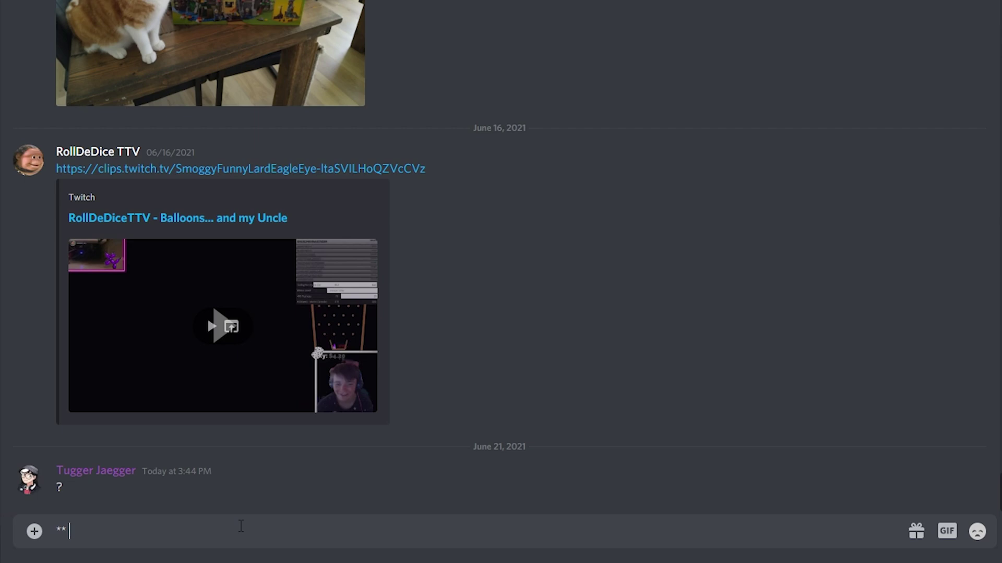
pyautogui.press('Return')
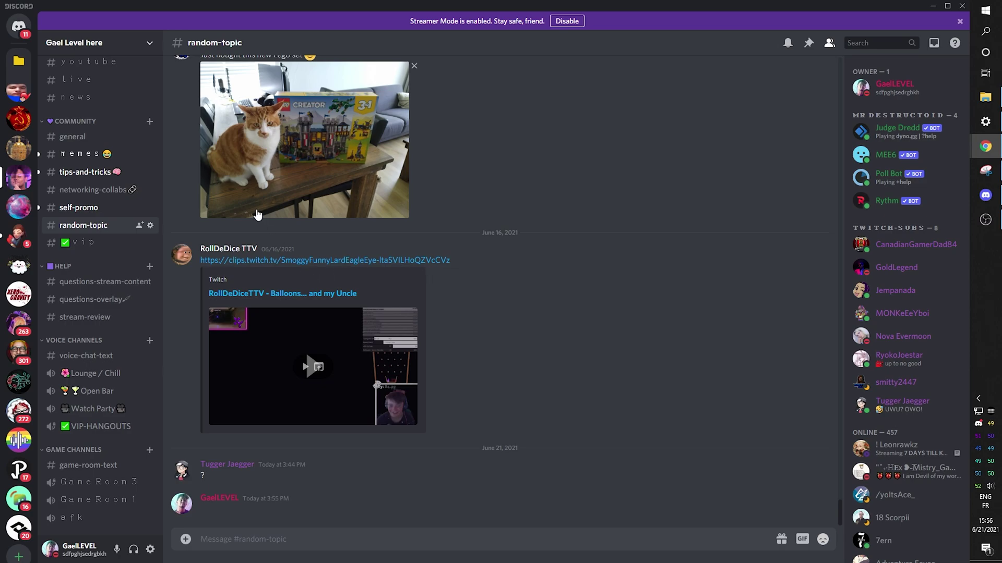
# View the server as the YT-Members role from the server's role settings.
pyautogui.click(149, 44)
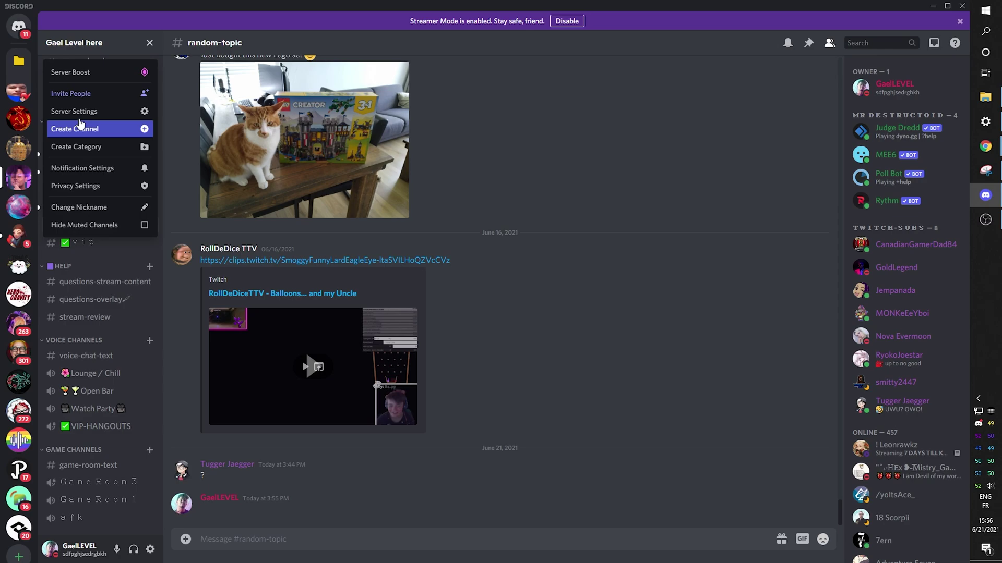
pyautogui.click(120, 112)
pyautogui.click(241, 81)
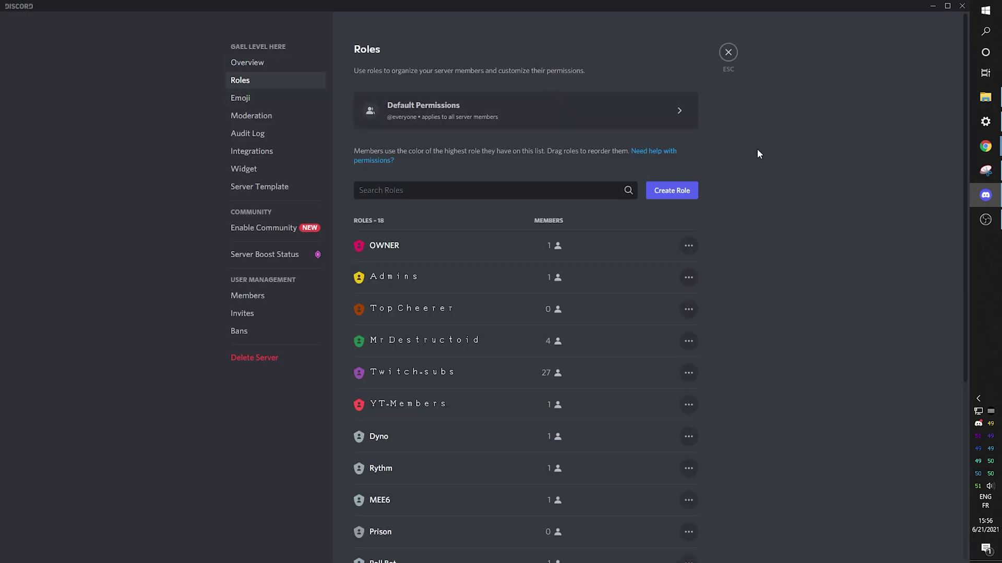
pyautogui.click(406, 404)
pyautogui.scroll(-1, 489, 547)
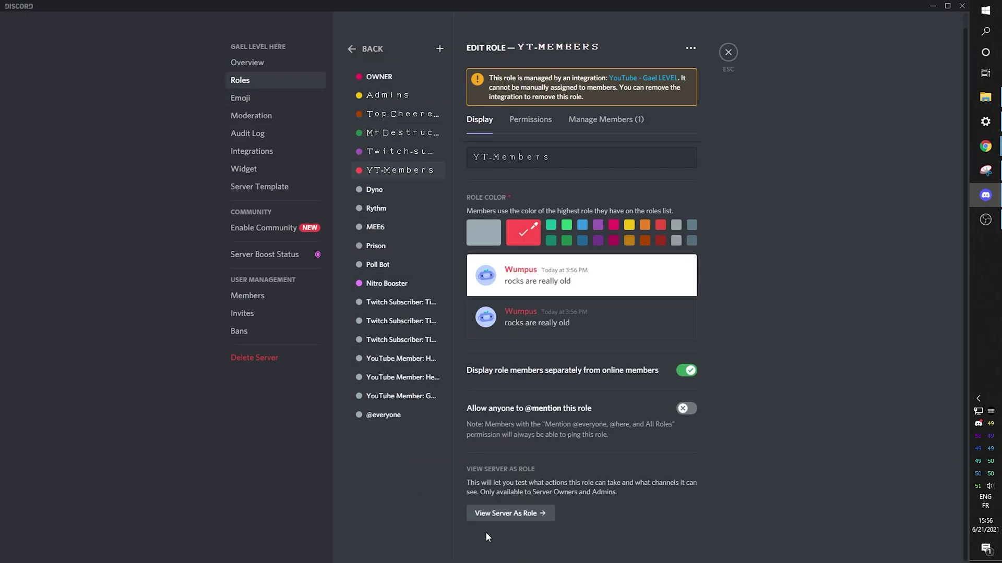
pyautogui.click(502, 516)
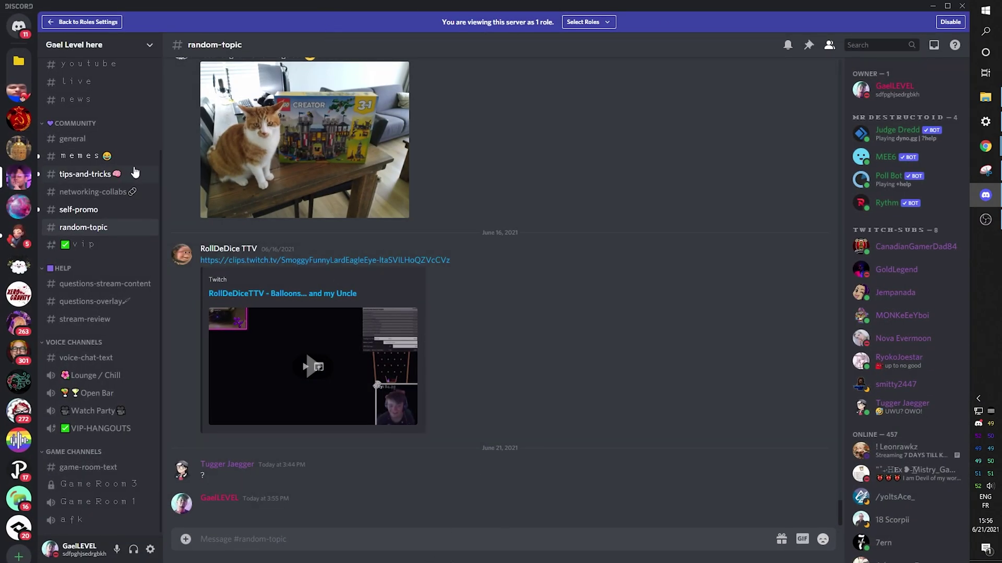
# Examine the channels and the selectable roles in the role preview, and exit the preview.
pyautogui.scroll(-1, 132, 364)
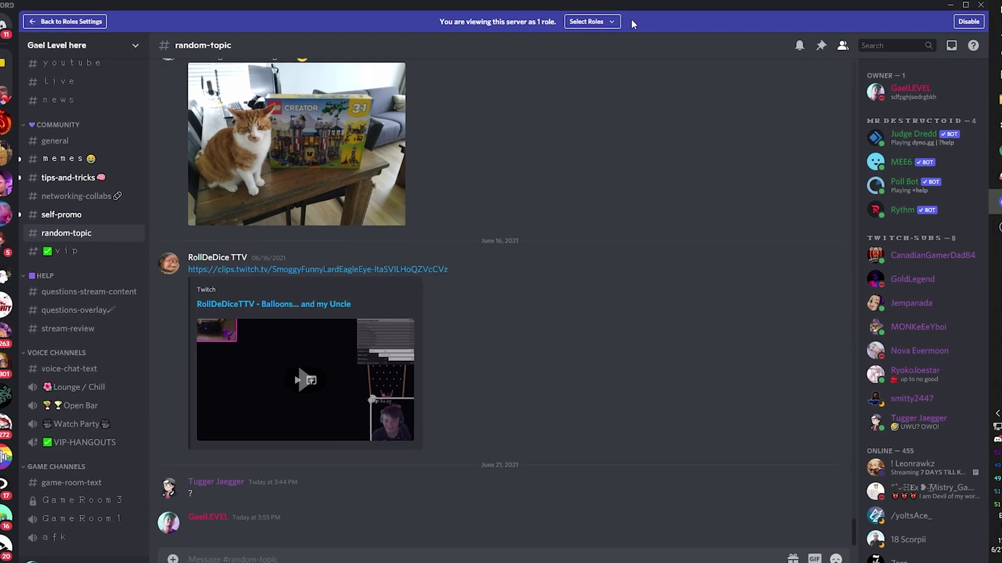
pyautogui.click(592, 22)
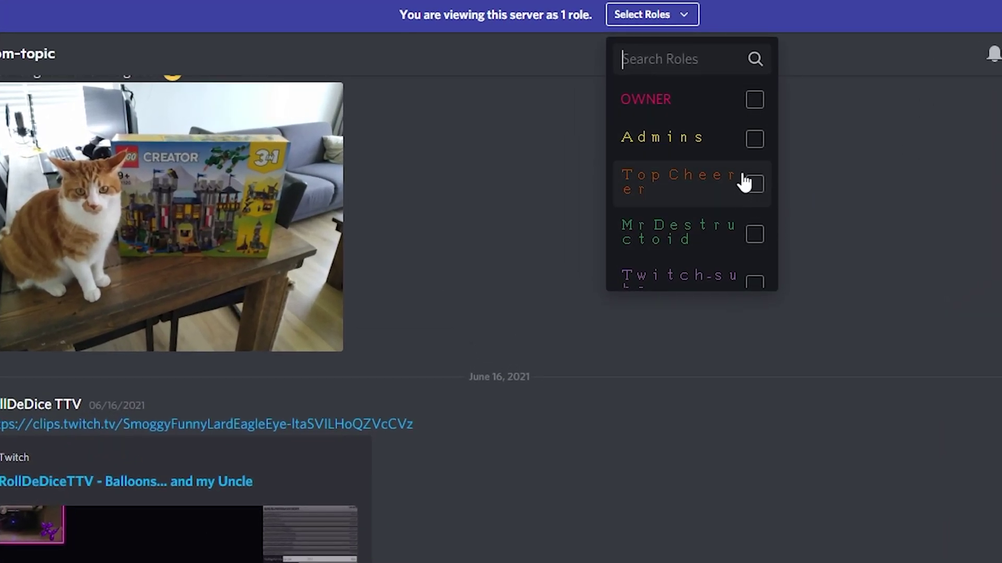
pyautogui.scroll(-5, 753, 222)
pyautogui.scroll(2, 753, 221)
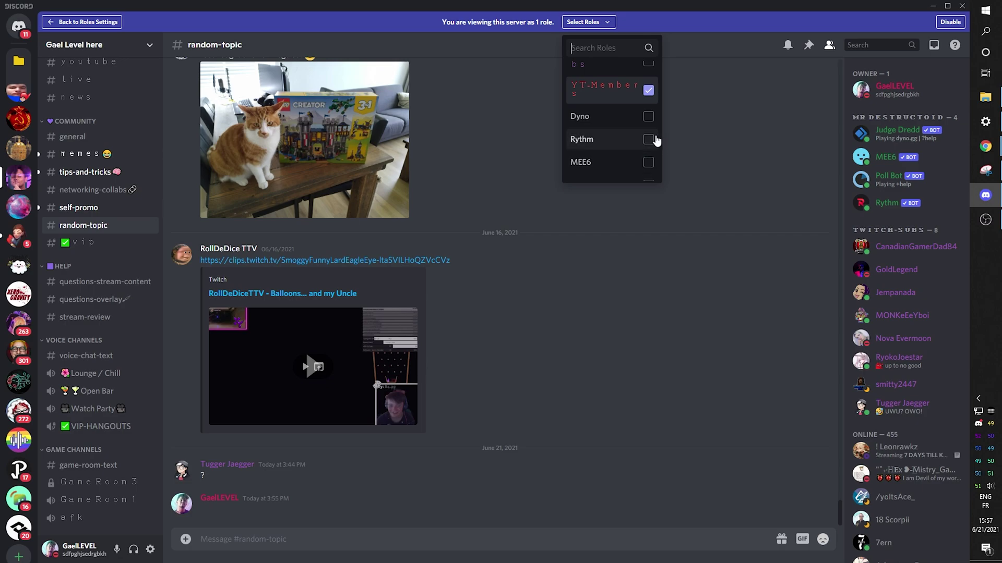
pyautogui.click(945, 22)
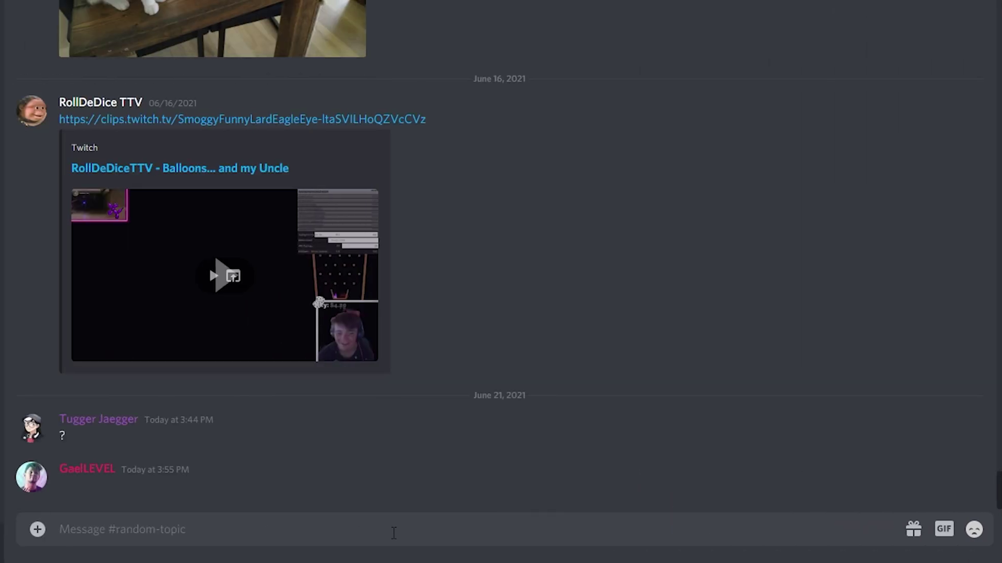
# Post a random Dad joke in random-topic with Dyno's /dadjoke slash command.
pyautogui.write('/')
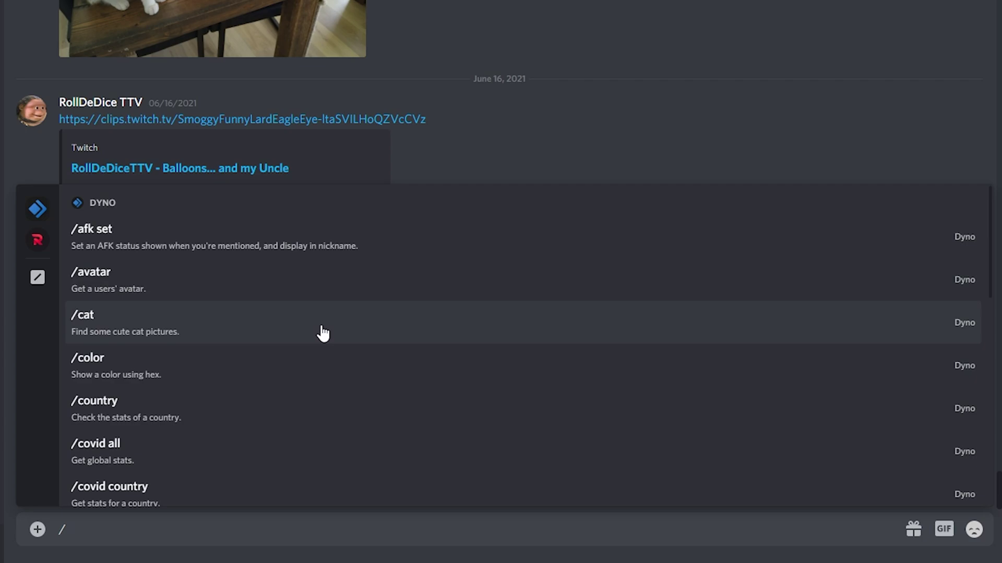
pyautogui.scroll(-4, 340, 304)
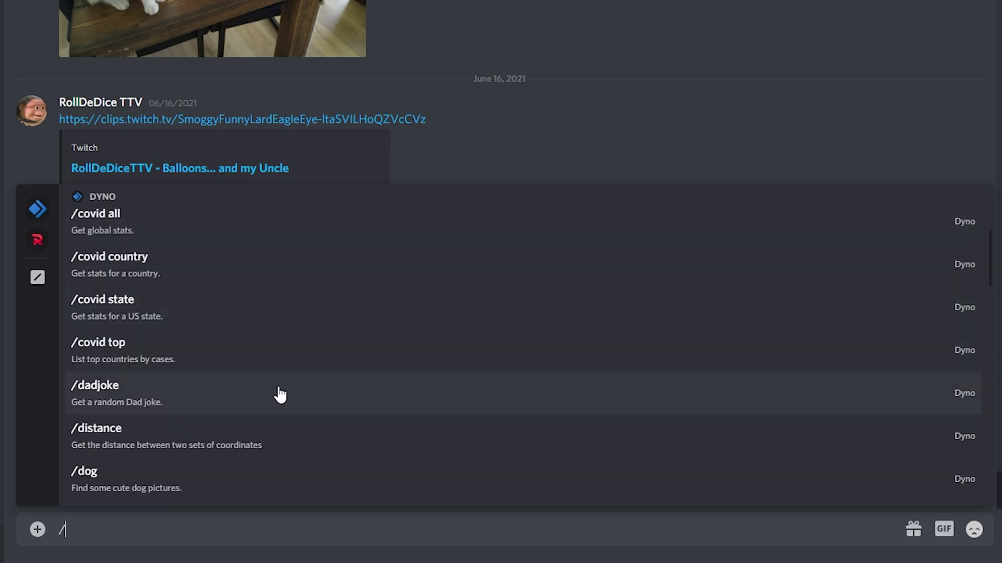
pyautogui.click(280, 395)
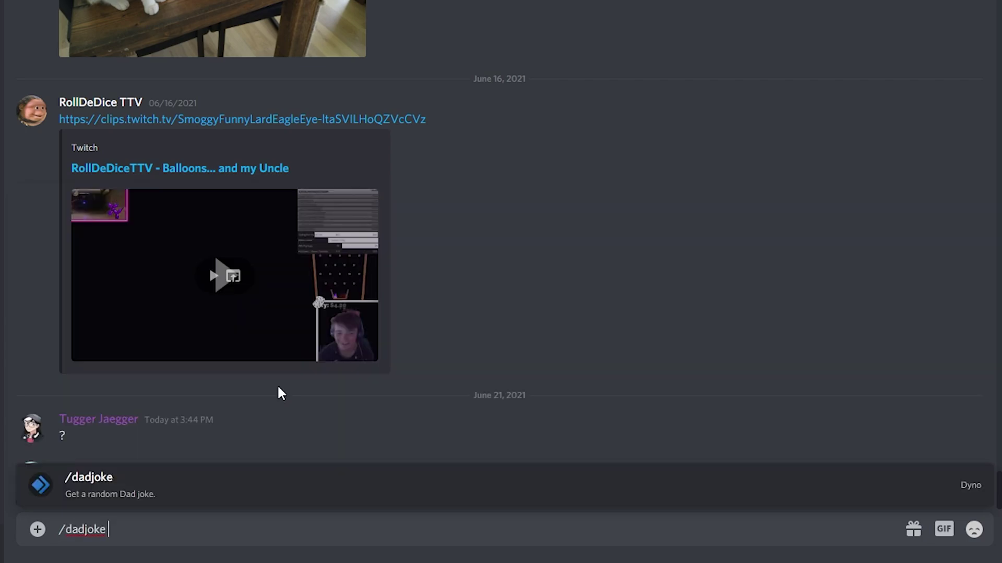
pyautogui.press('Return')
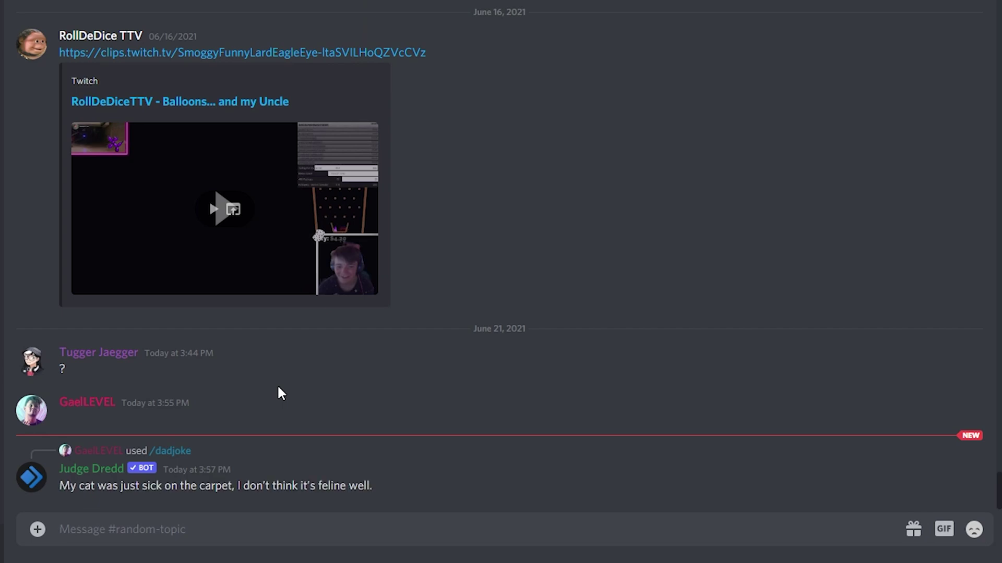
# Send the built-in /tableflip slash command in random-topic without adding a message.
pyautogui.write('/')
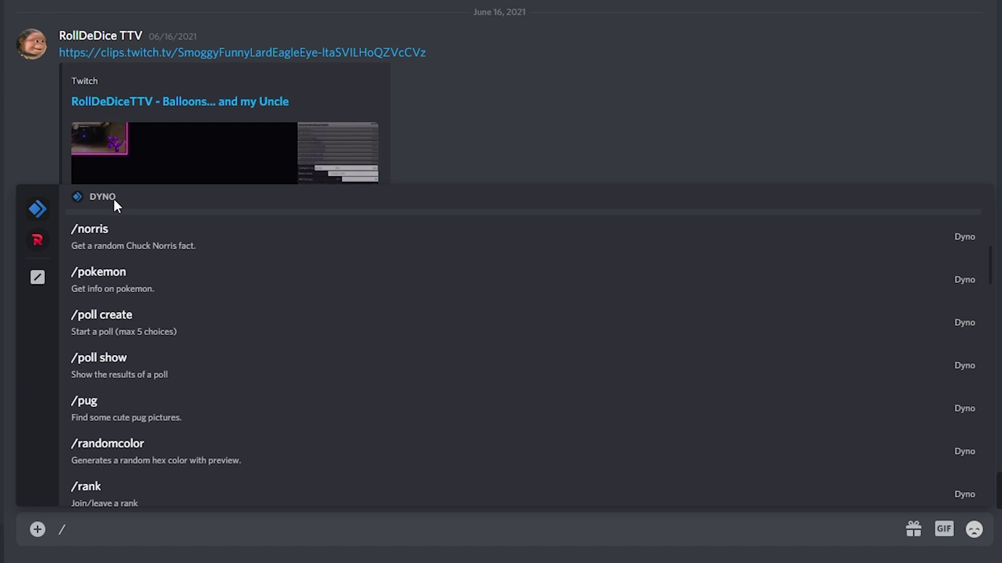
pyautogui.click(36, 285)
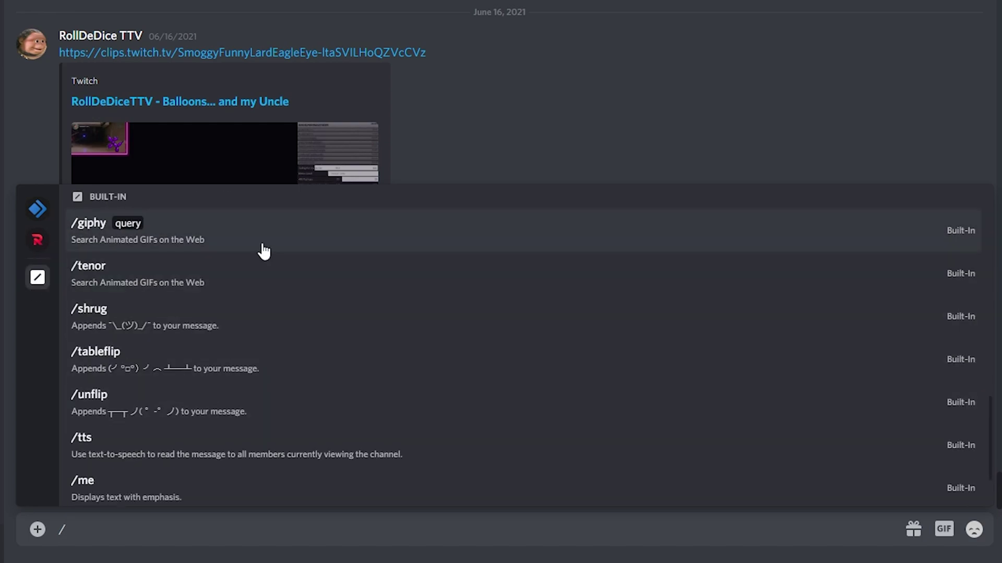
pyautogui.click(225, 368)
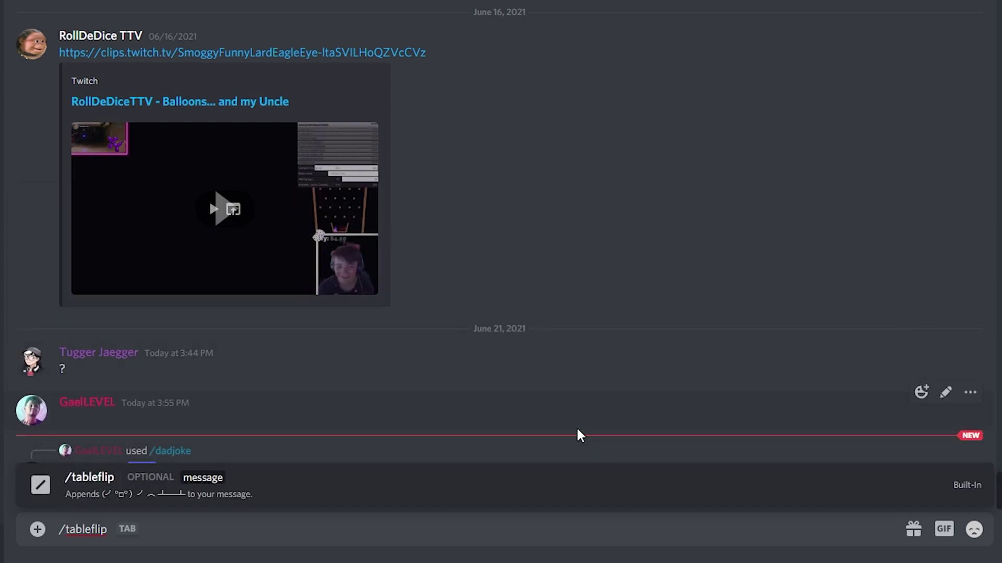
pyautogui.press('Return')
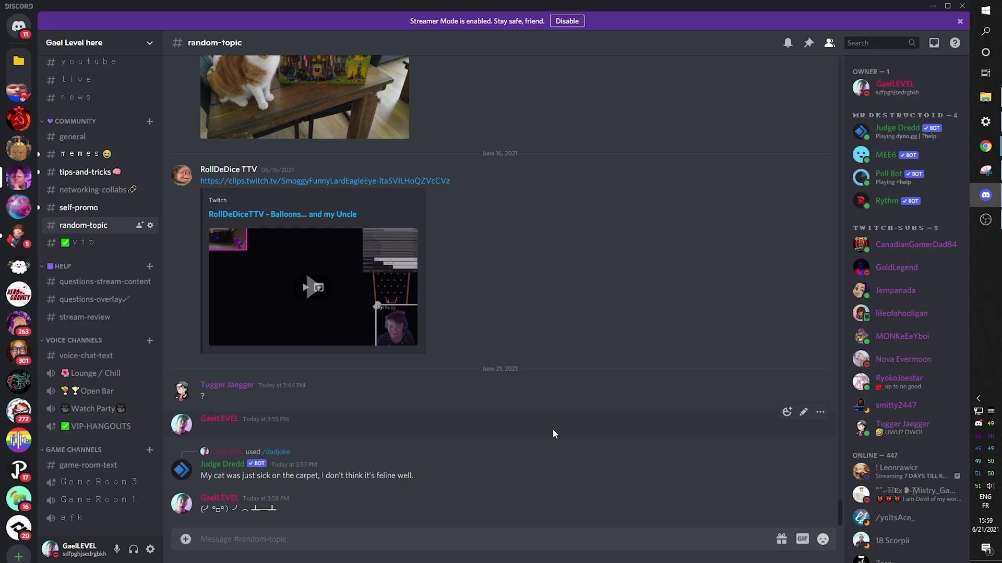
# View your own user profile and its linked accounts from the table flip message, and close the profile.
pyautogui.rightClick(218, 505)
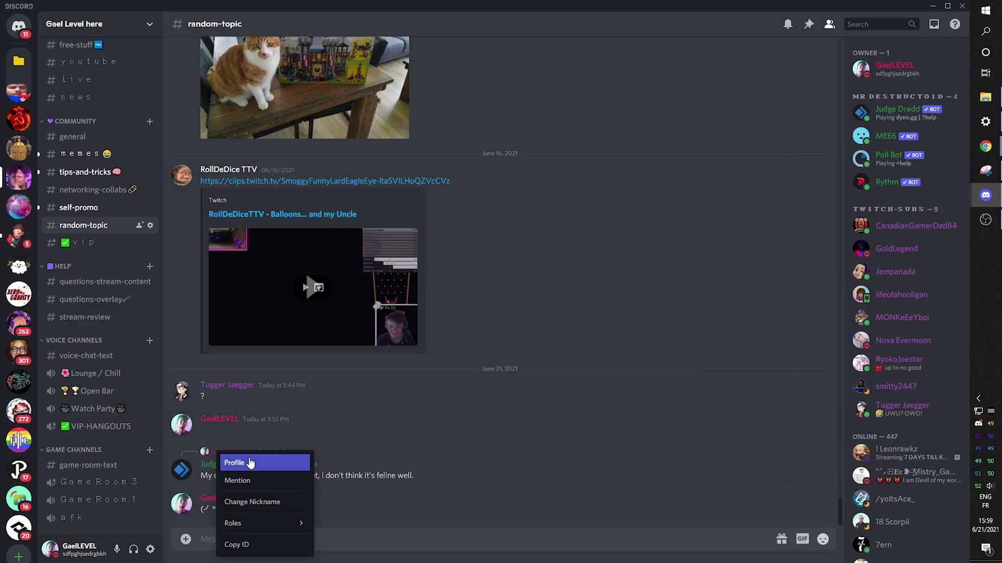
pyautogui.click(250, 461)
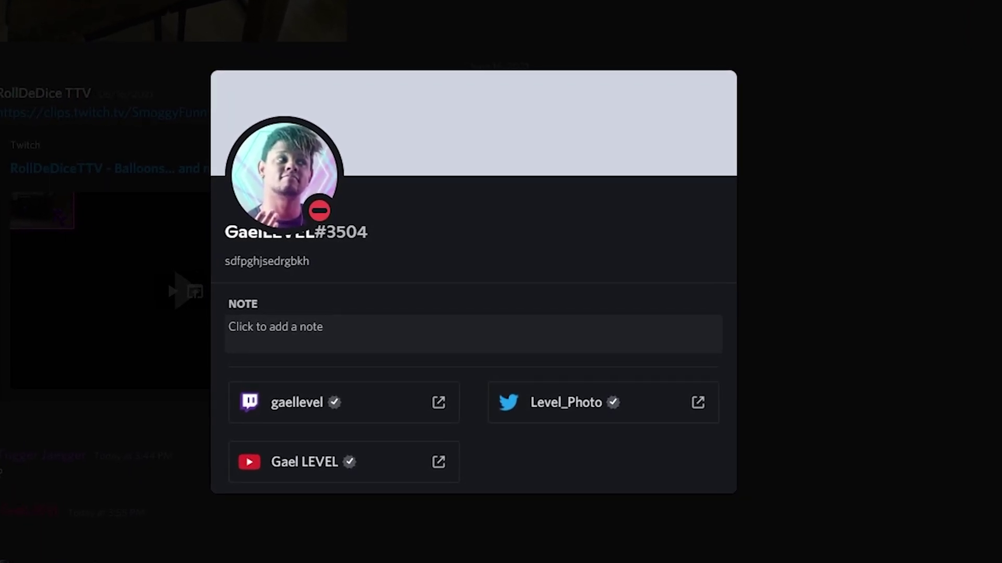
pyautogui.press('Escape')
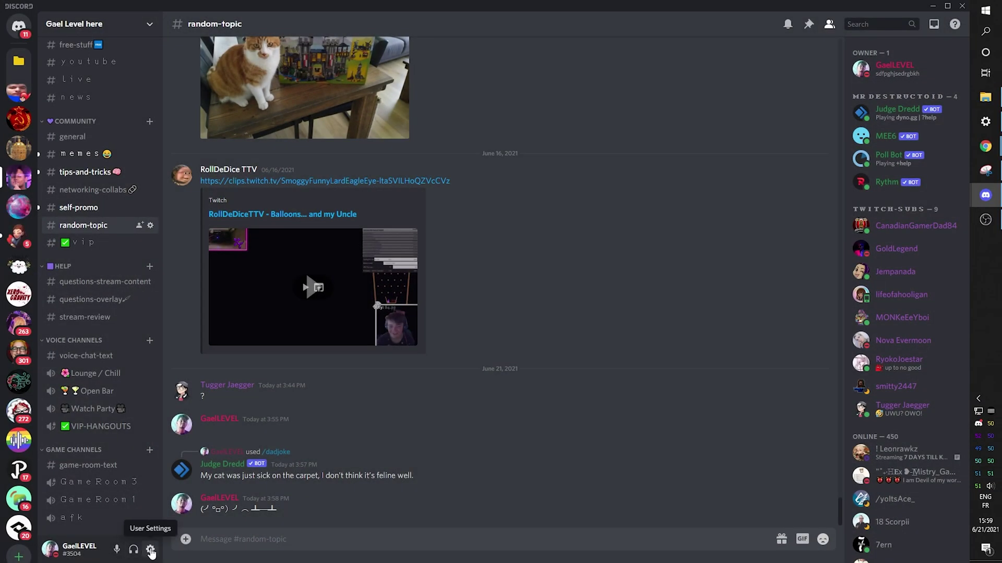
# Join the Sage Village server from the Twitch sub-enabled servers in the account's Connections settings.
pyautogui.click(150, 550)
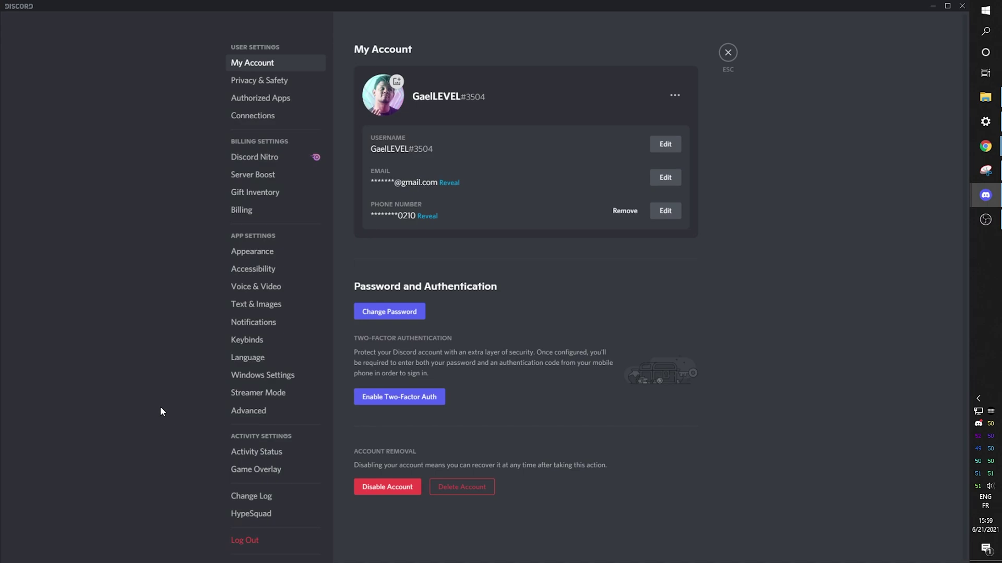
pyautogui.click(243, 118)
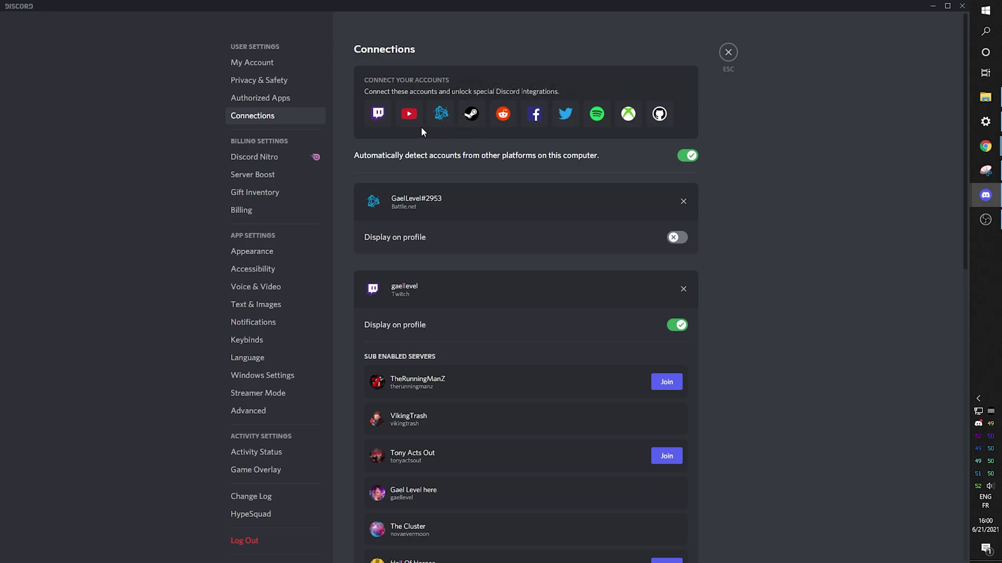
pyautogui.scroll(-3, 609, 230)
pyautogui.scroll(3, 573, 266)
pyautogui.scroll(-9, 474, 329)
pyautogui.scroll(1, 472, 395)
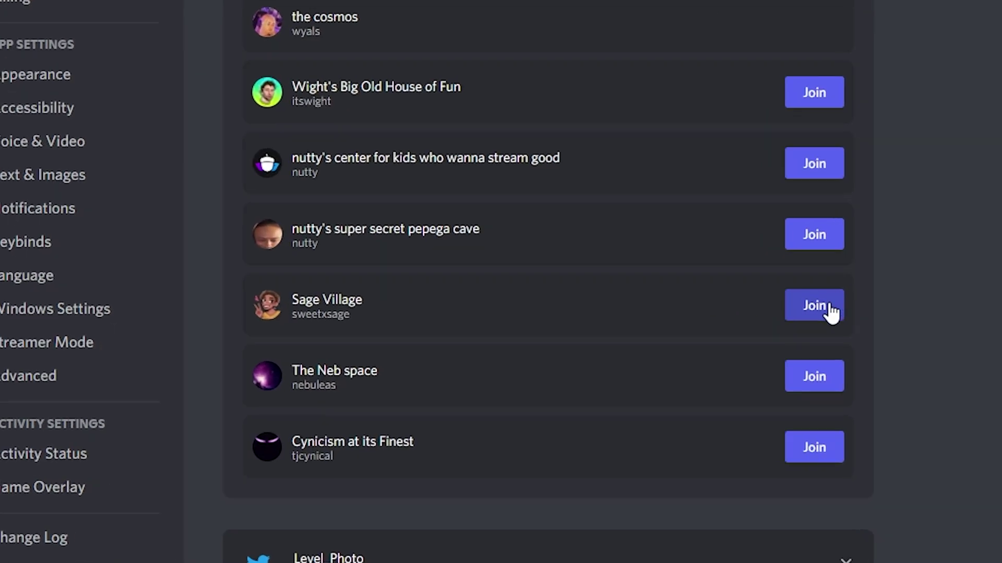
pyautogui.click(865, 300)
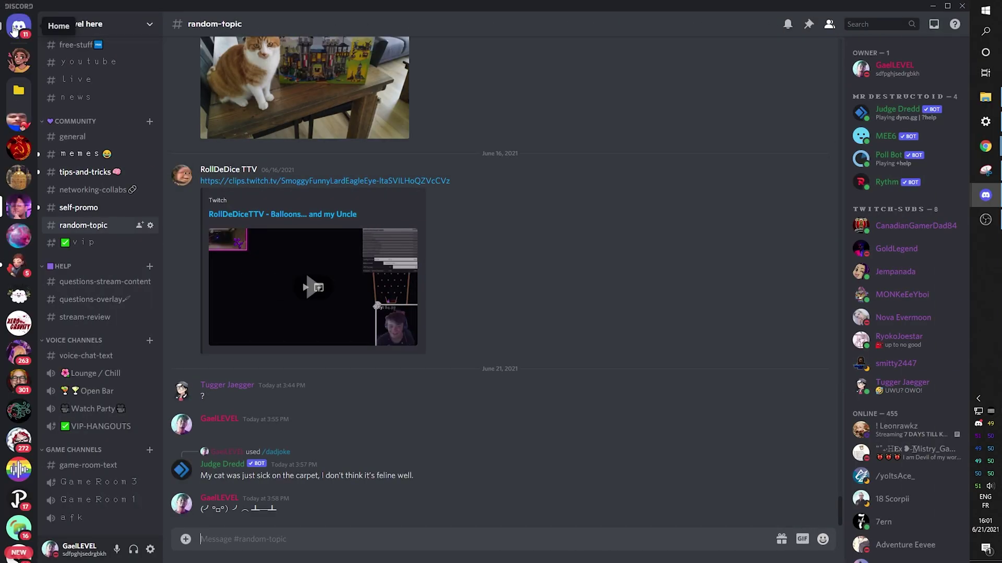
# Open the Home view with the friends list and activate Home again.
pyautogui.click(16, 29)
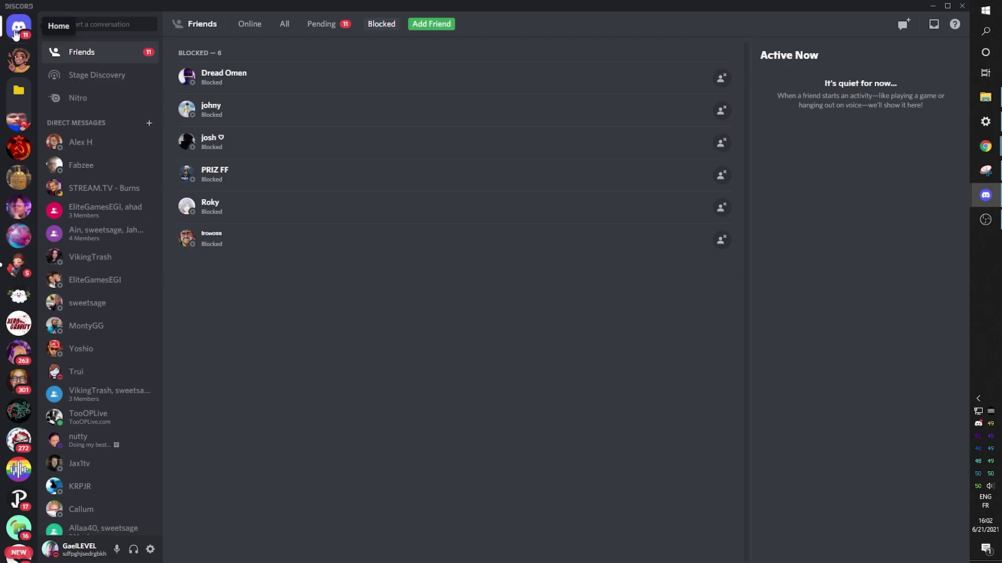
pyautogui.click(16, 35)
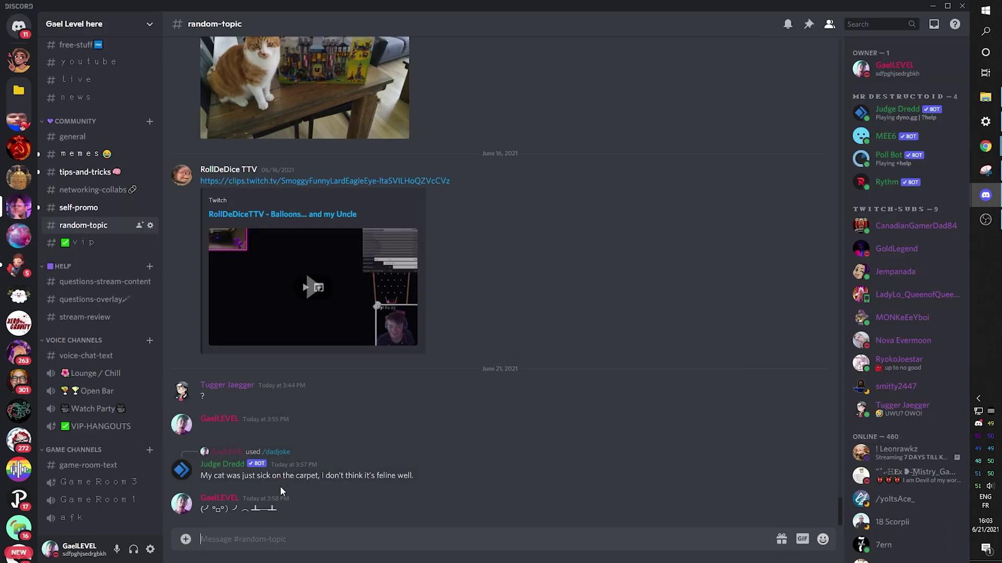
# Copy your own username and tag from the user area many times in a row.
pyautogui.click(86, 548)
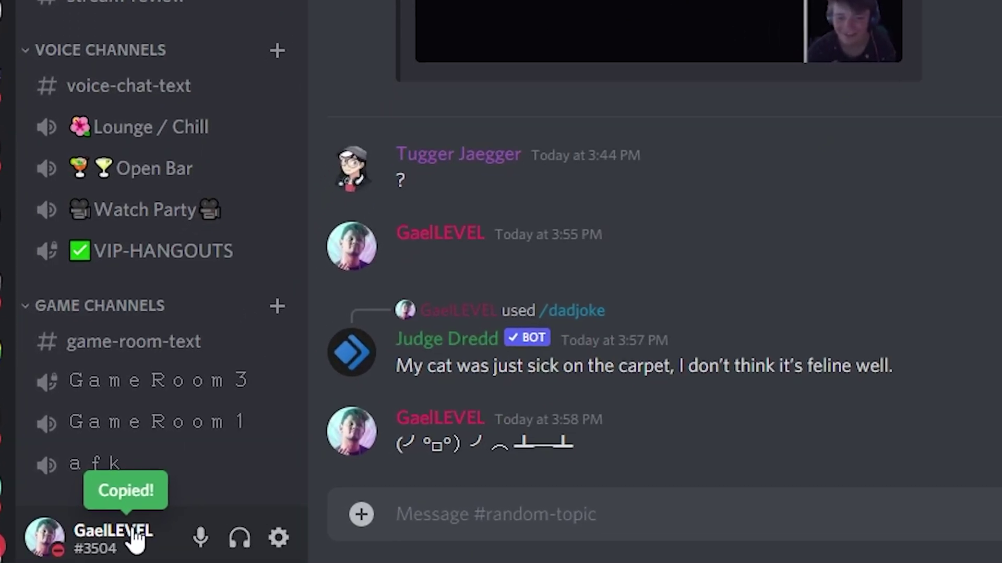
pyautogui.doubleClick(134, 537)
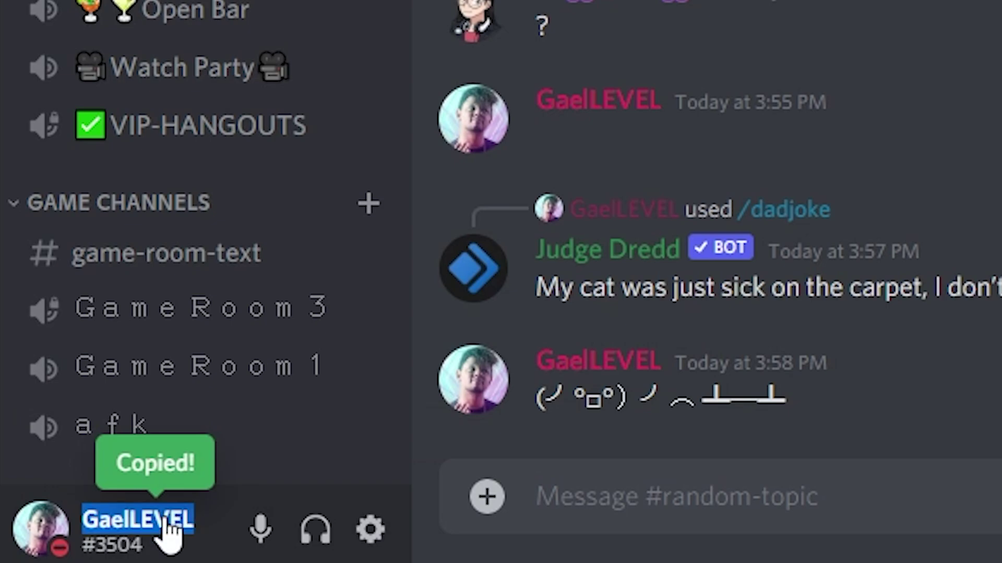
pyautogui.click(127, 524)
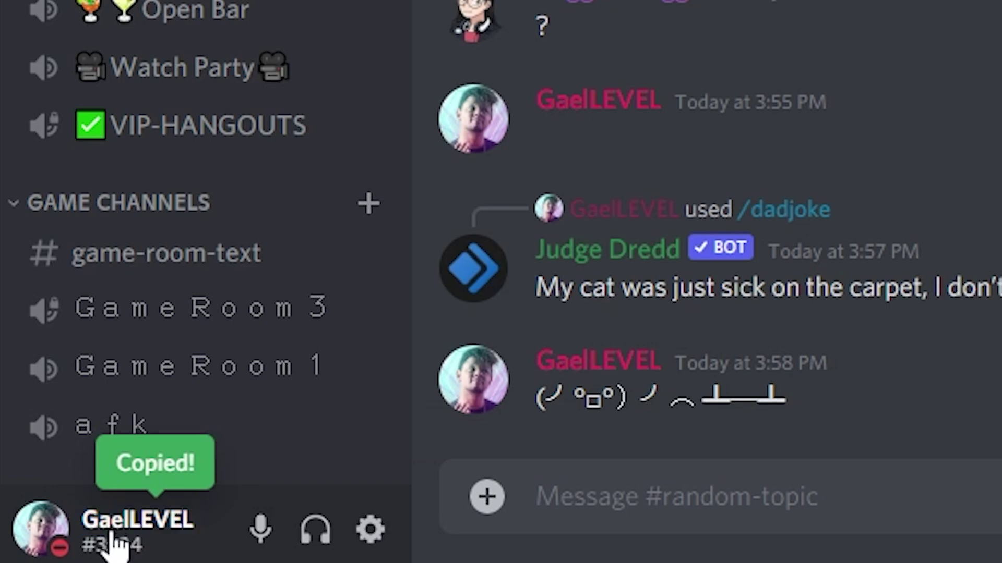
pyautogui.click(157, 532)
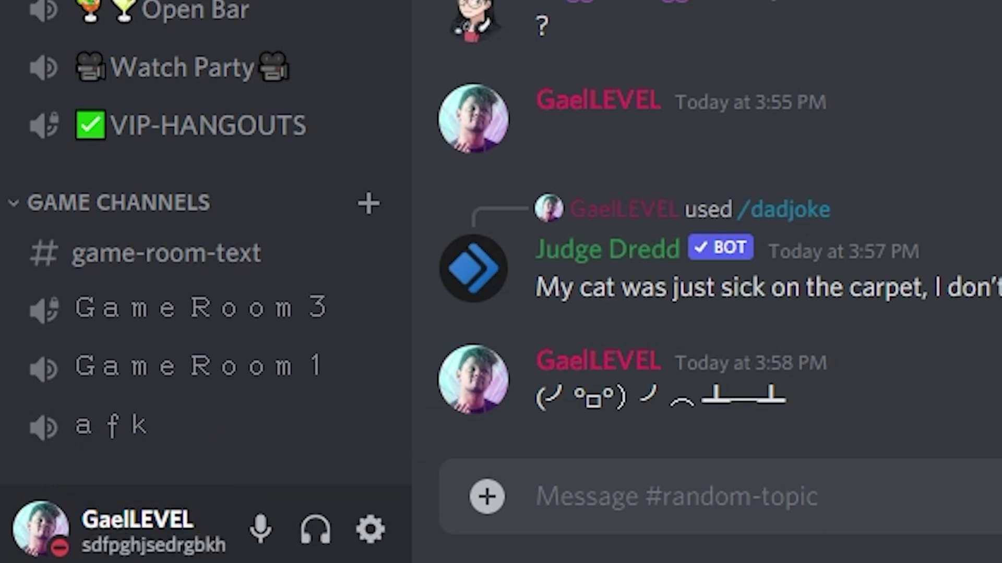
pyautogui.click(157, 525)
pyautogui.click(157, 524)
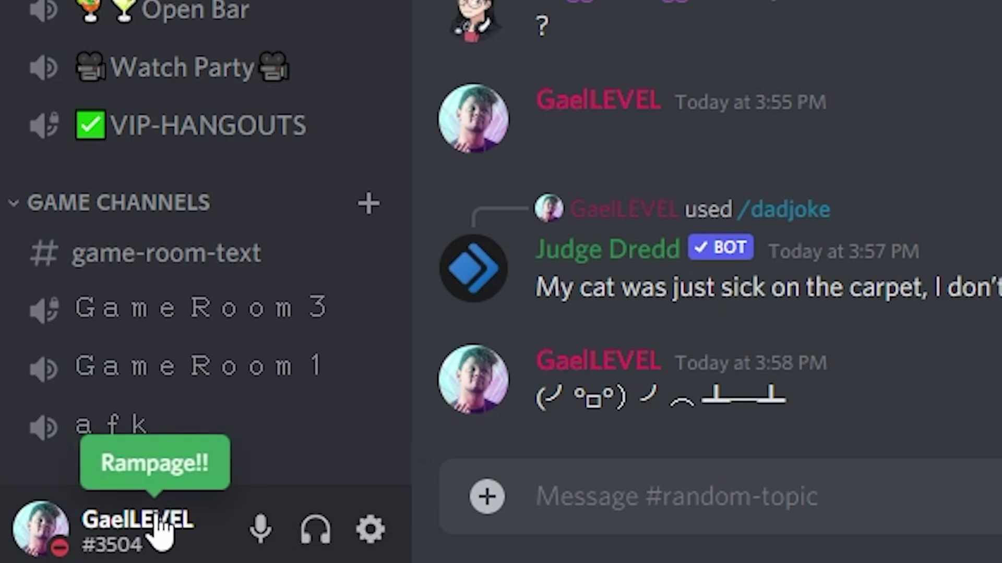
pyautogui.click(159, 524)
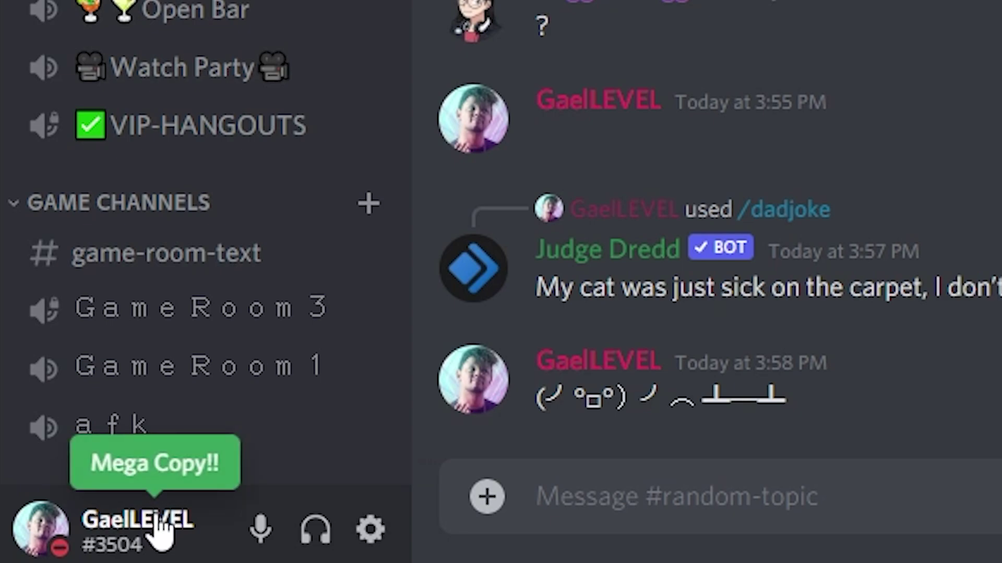
pyautogui.click(157, 525)
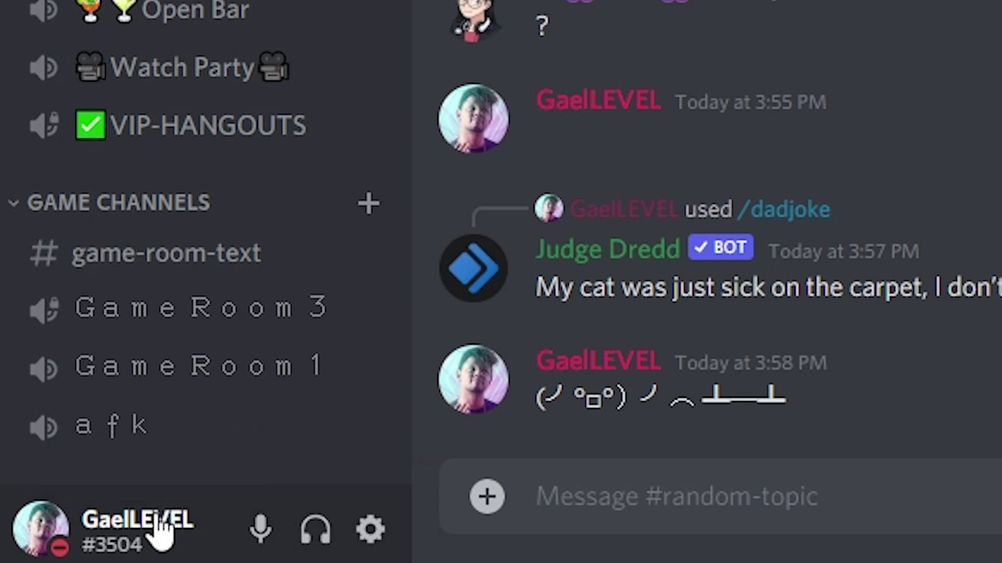
pyautogui.click(159, 524)
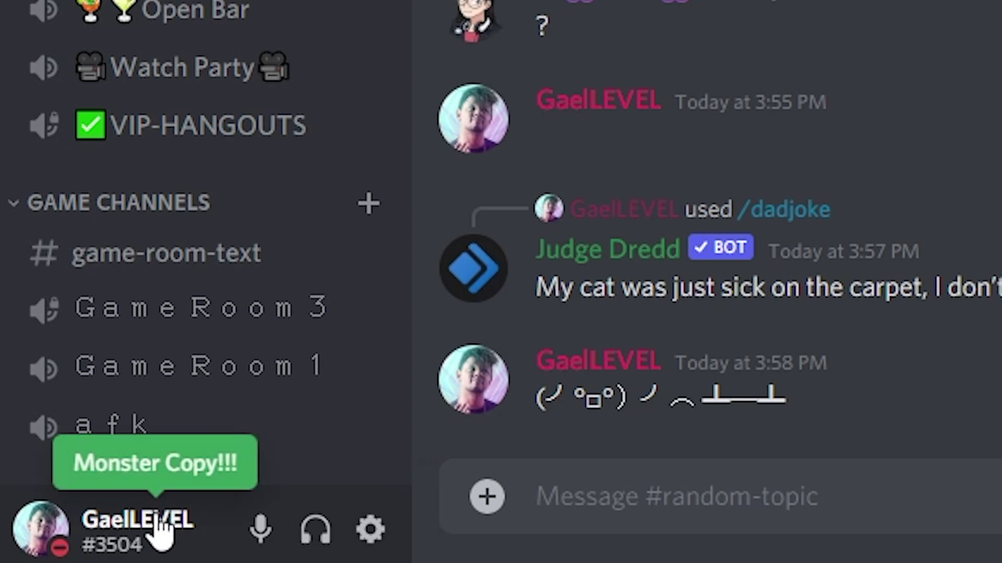
pyautogui.click(159, 524)
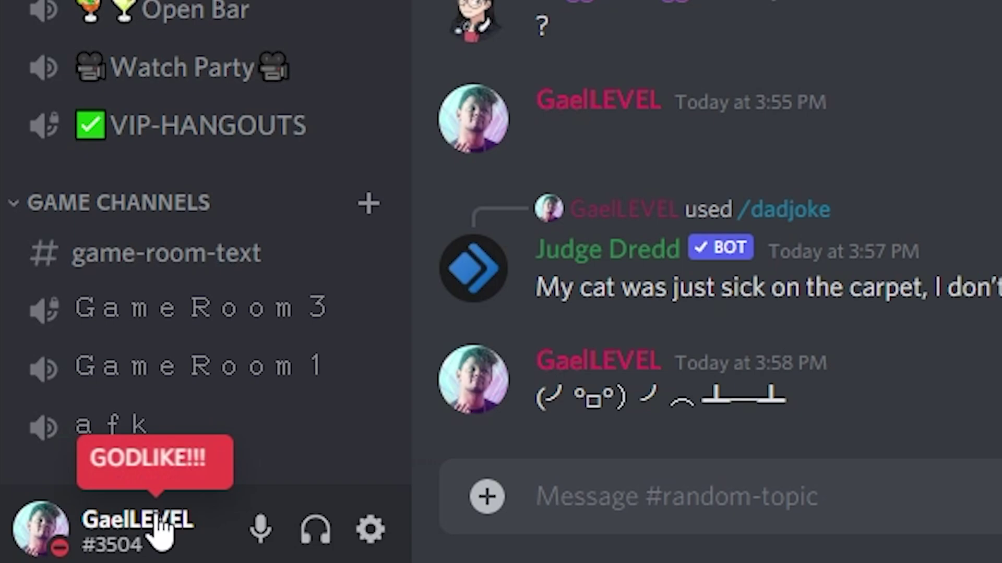
pyautogui.click(160, 524)
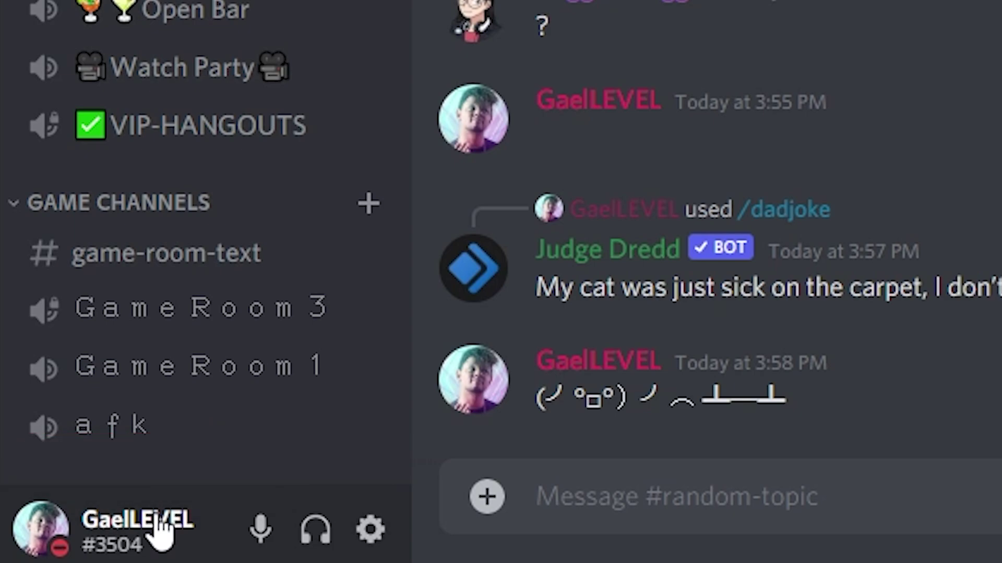
pyautogui.click(159, 524)
pyautogui.click(159, 525)
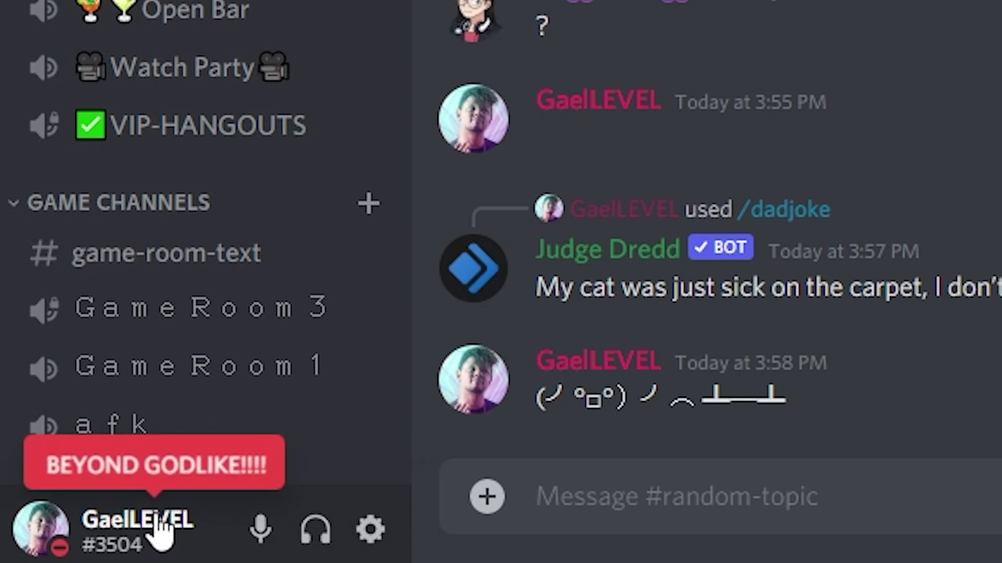
pyautogui.click(159, 524)
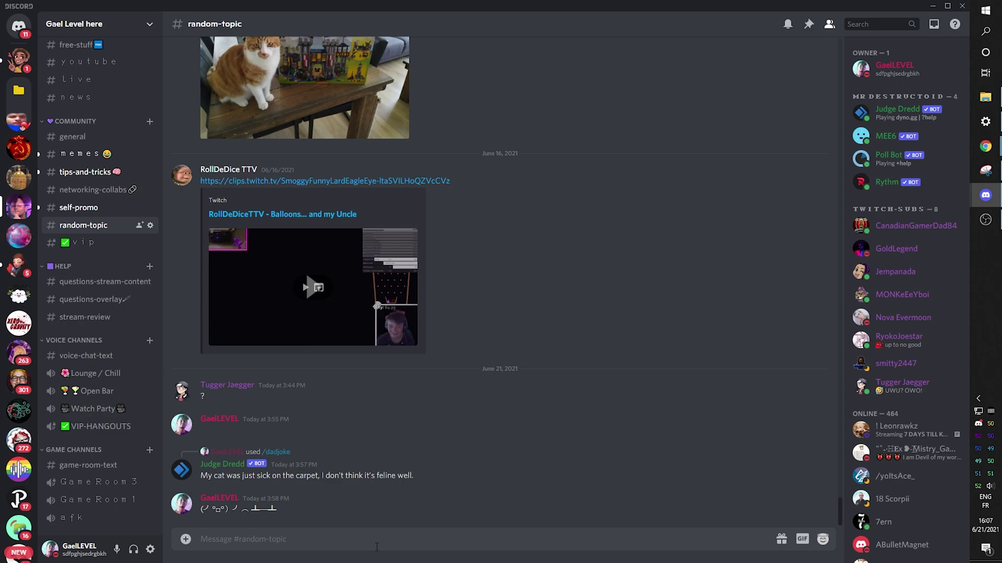
# Send the emoticon ":)" as a message in random-topic.
pyautogui.write(':)')
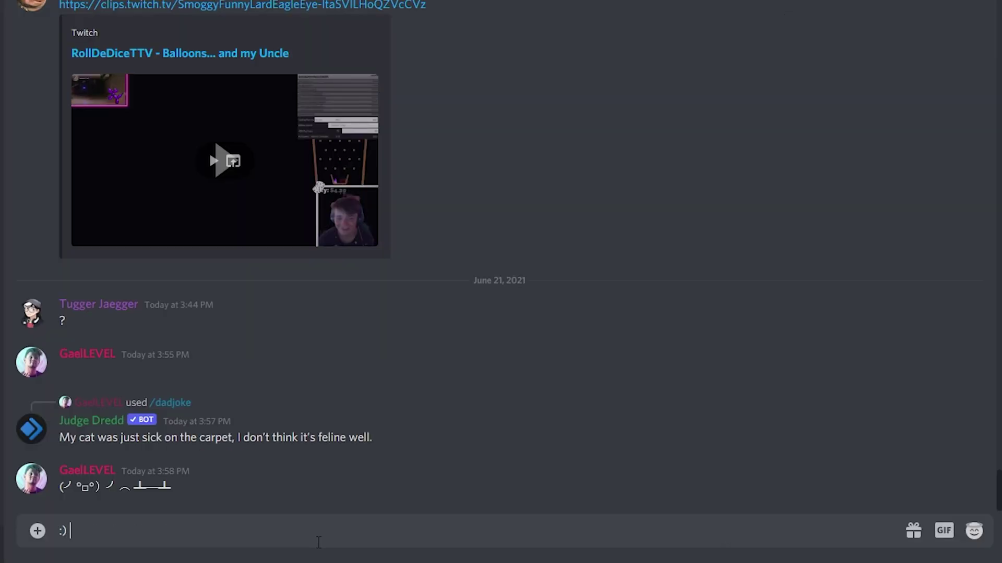
pyautogui.press('Return')
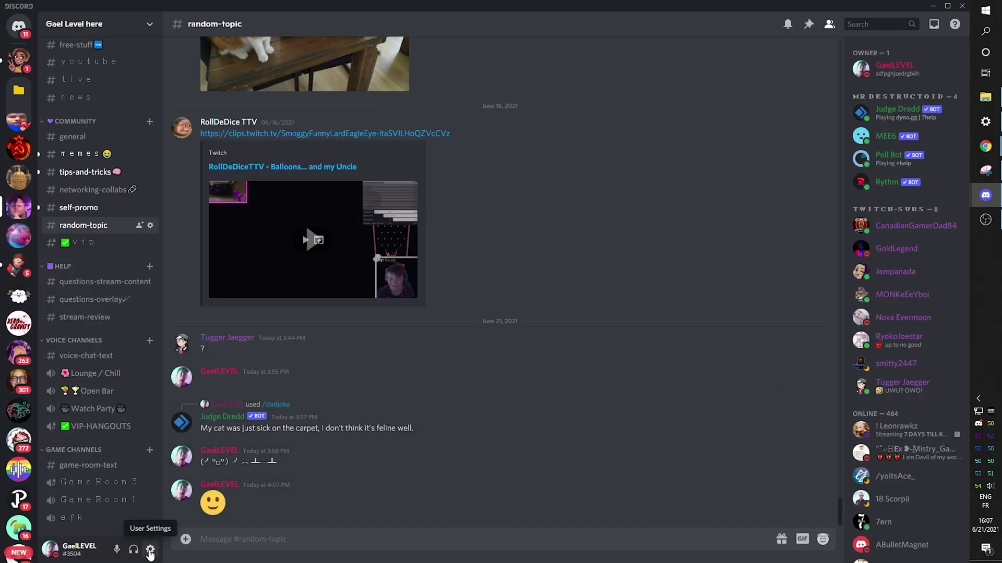
# Turn off automatic conversion of emoticons to emoji in the Text & Images settings, and send ":)" in random-topic again.
pyautogui.click(150, 550)
pyautogui.click(247, 305)
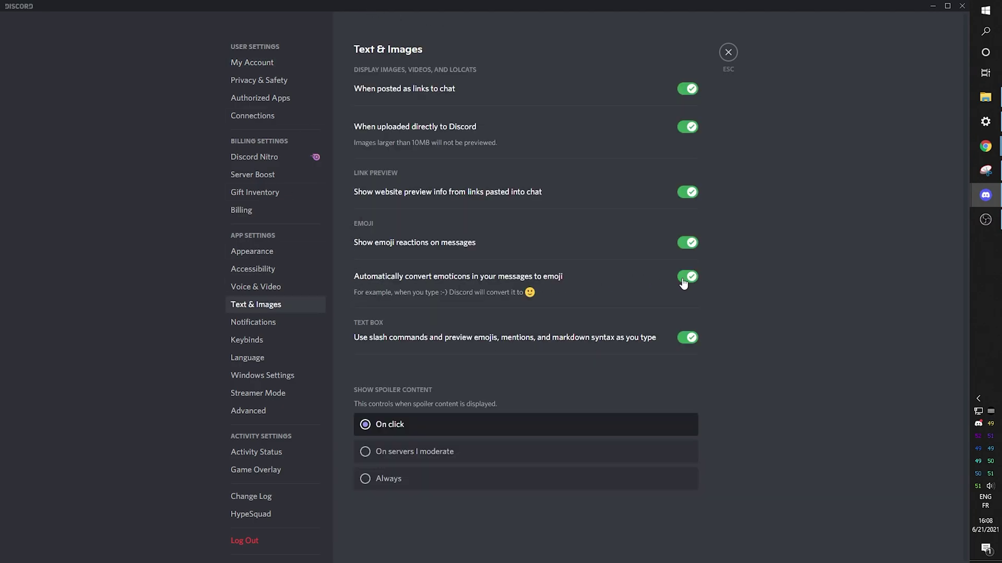
pyautogui.press('Escape')
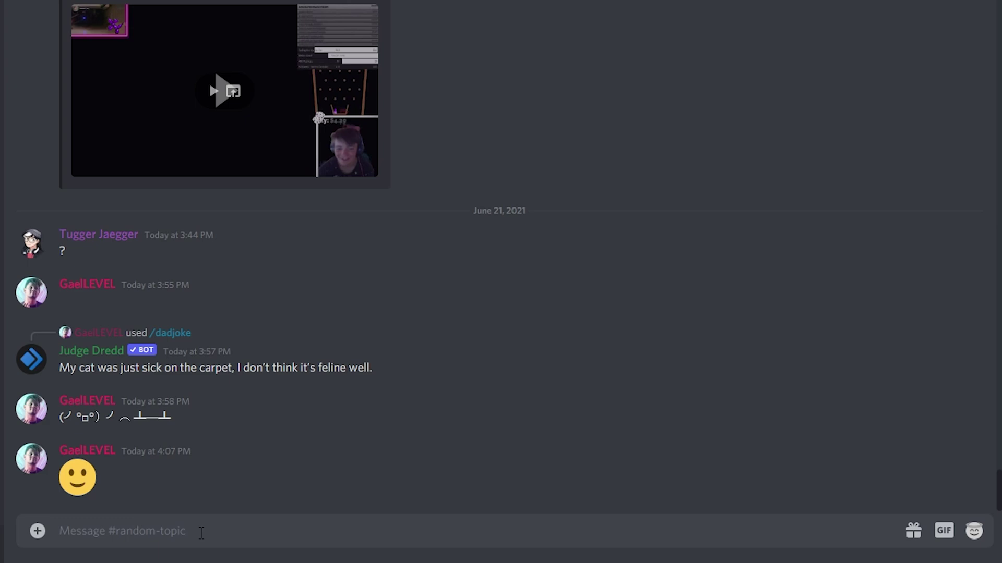
pyautogui.write(':)')
pyautogui.press('Return')
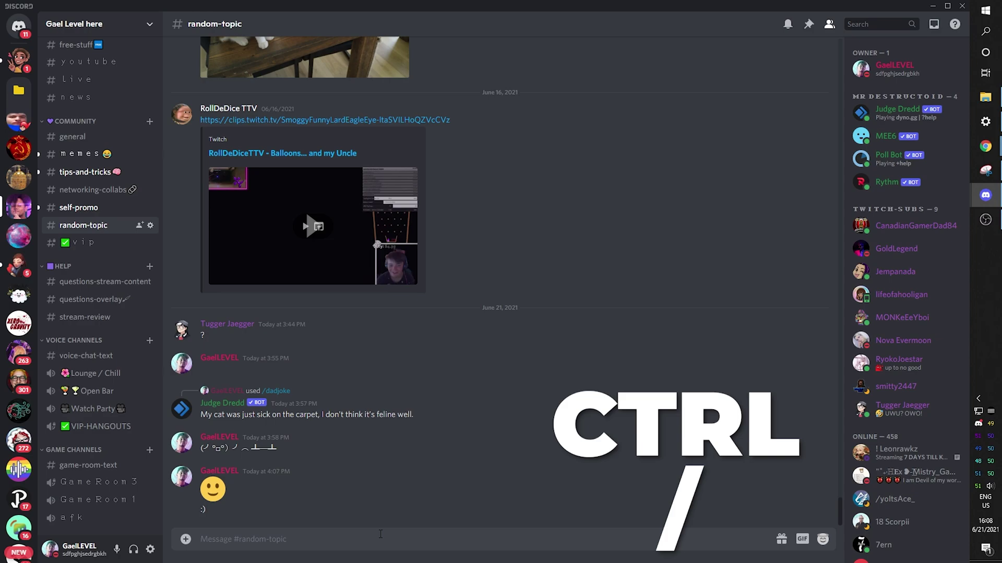
# Open the Keyboard Combos overview and examine the listed navigation, voice, chat and miscellaneous shortcuts.
pyautogui.hotkey('ctrl', '/')
pyautogui.scroll(-3, 342, 212)
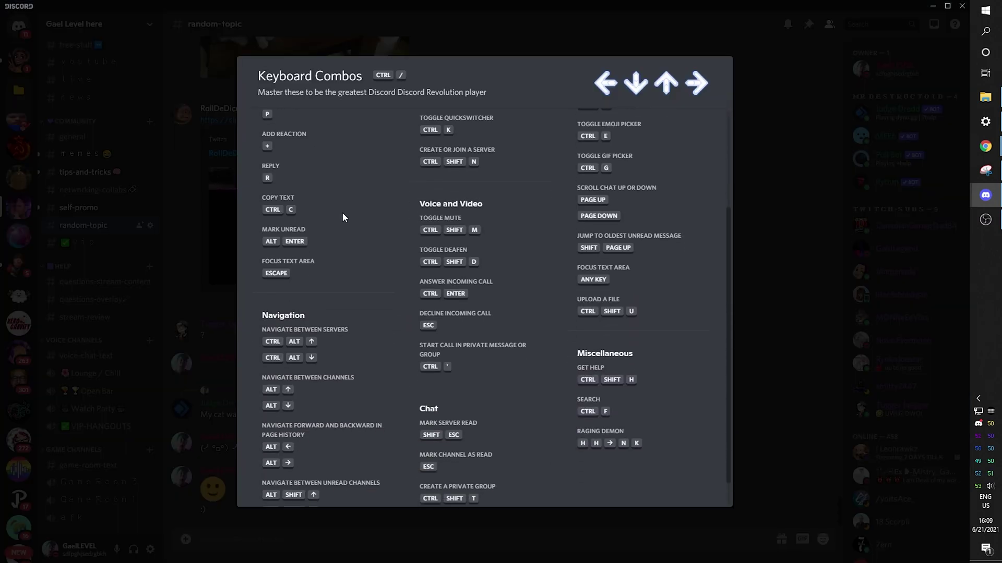
# Review the message shortcuts in the Keyboard Combos overview and close the overview.
pyautogui.scroll(3, 538, 113)
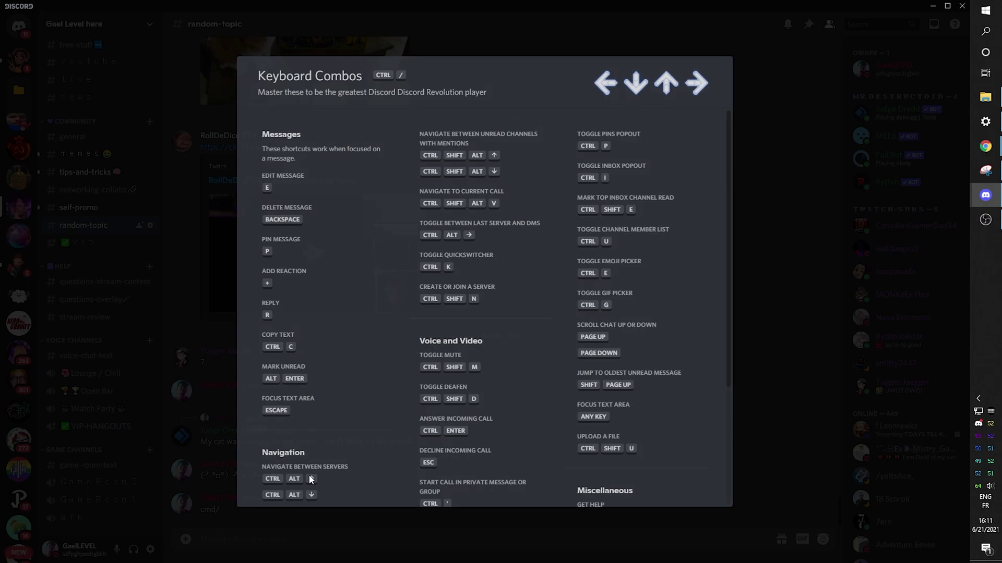
pyautogui.press('Escape')
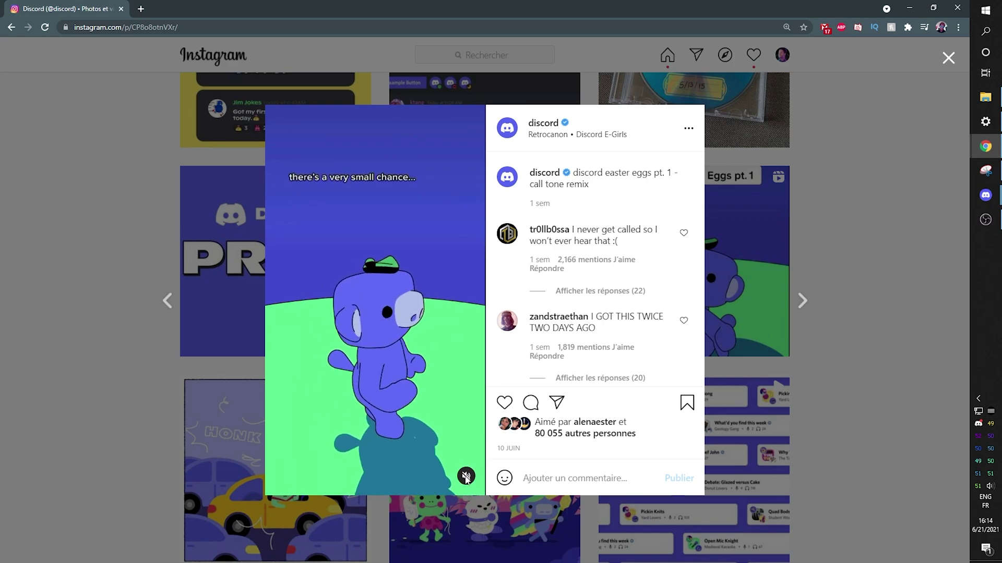
# Switch to Discord's Instagram post about the call tone remix easter egg and turn on the video's sound.
pyautogui.click(466, 476)
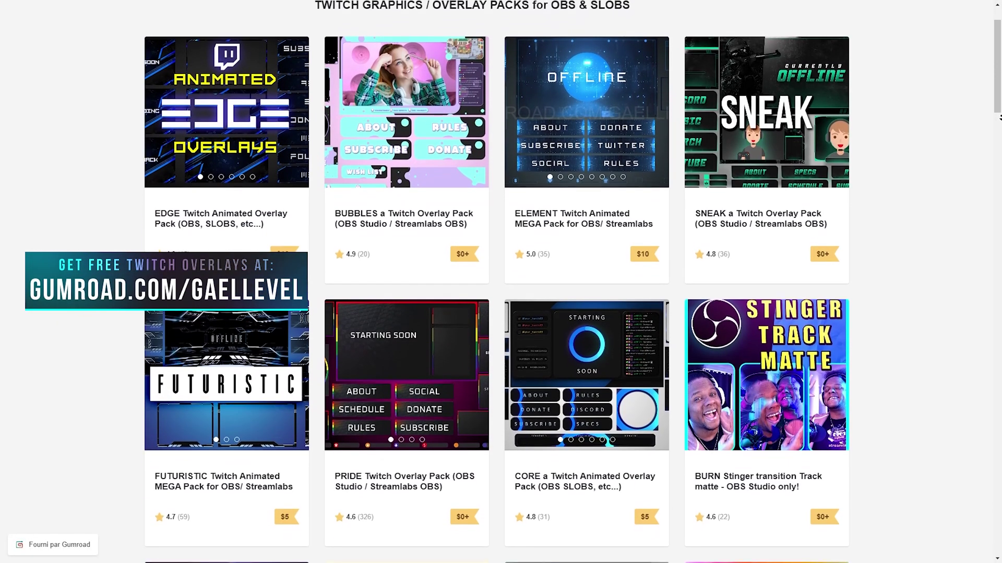
# Browse the Twitch graphics and overlay packs for OBS and SLOBS on the Gumroad store page.
pyautogui.scroll(-3, 1000, 117)
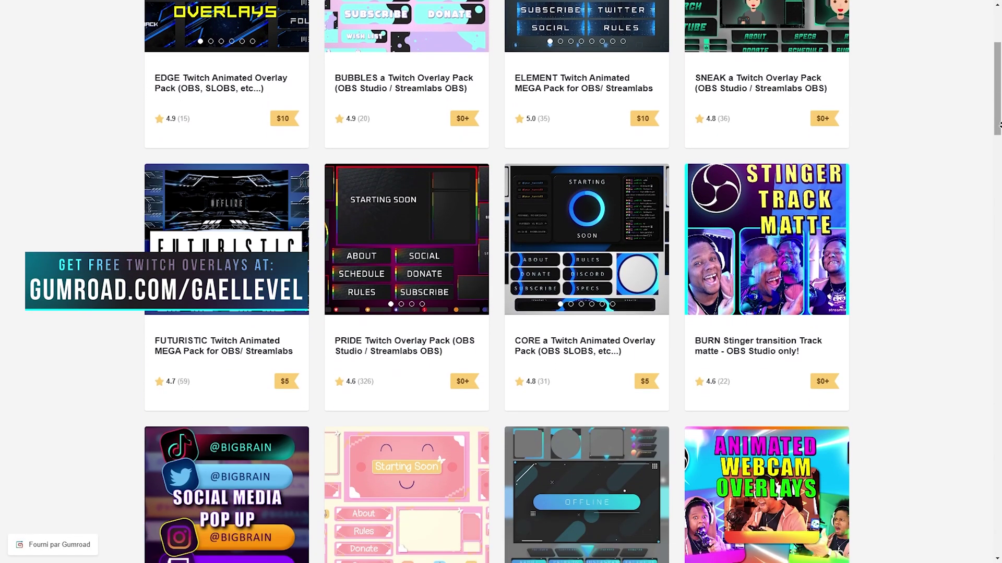
pyautogui.scroll(-2, 1000, 124)
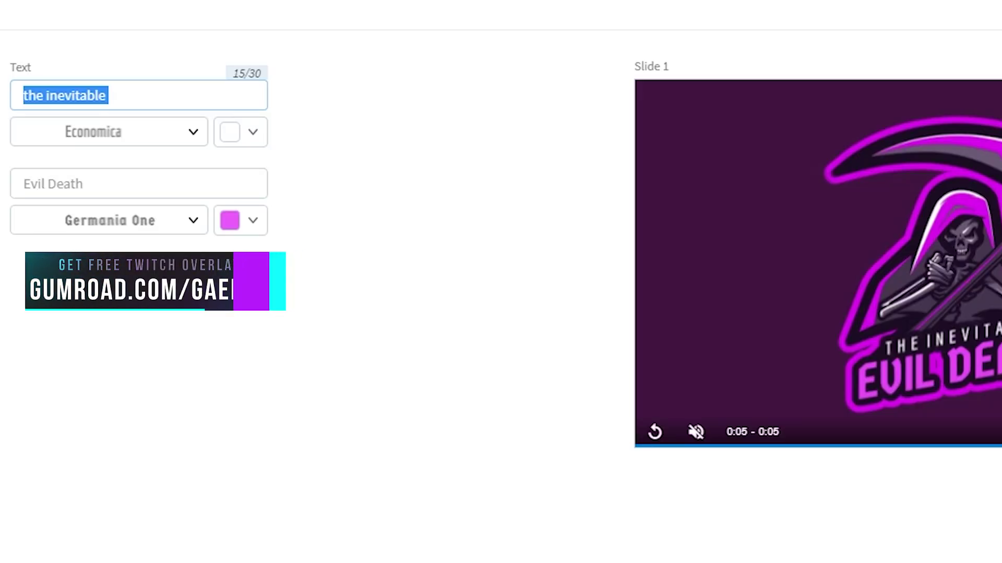
# Replace the first text line, "the inevitable", of the reaper logo animation with the channel name in the online logo maker.
pyautogui.write('GAE')
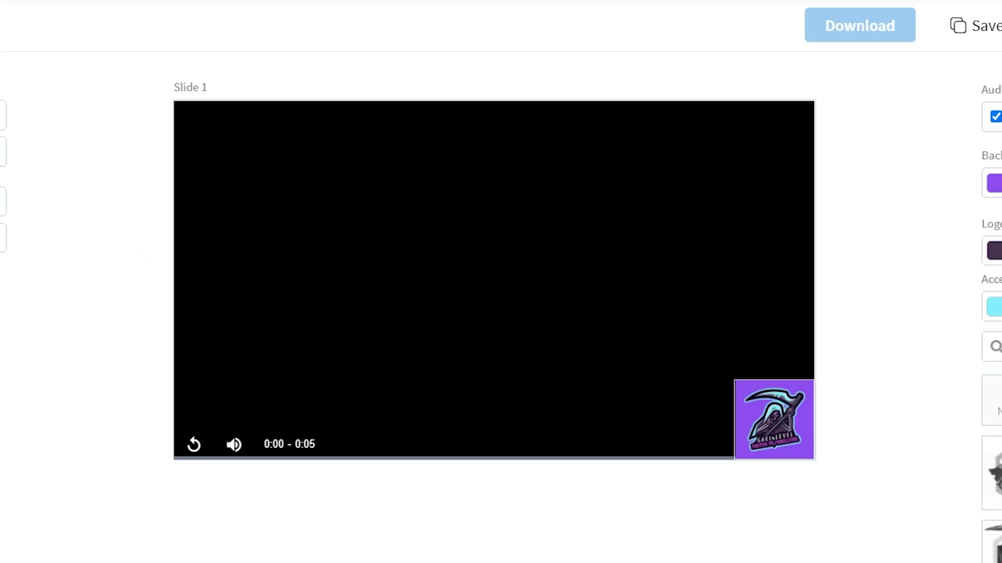